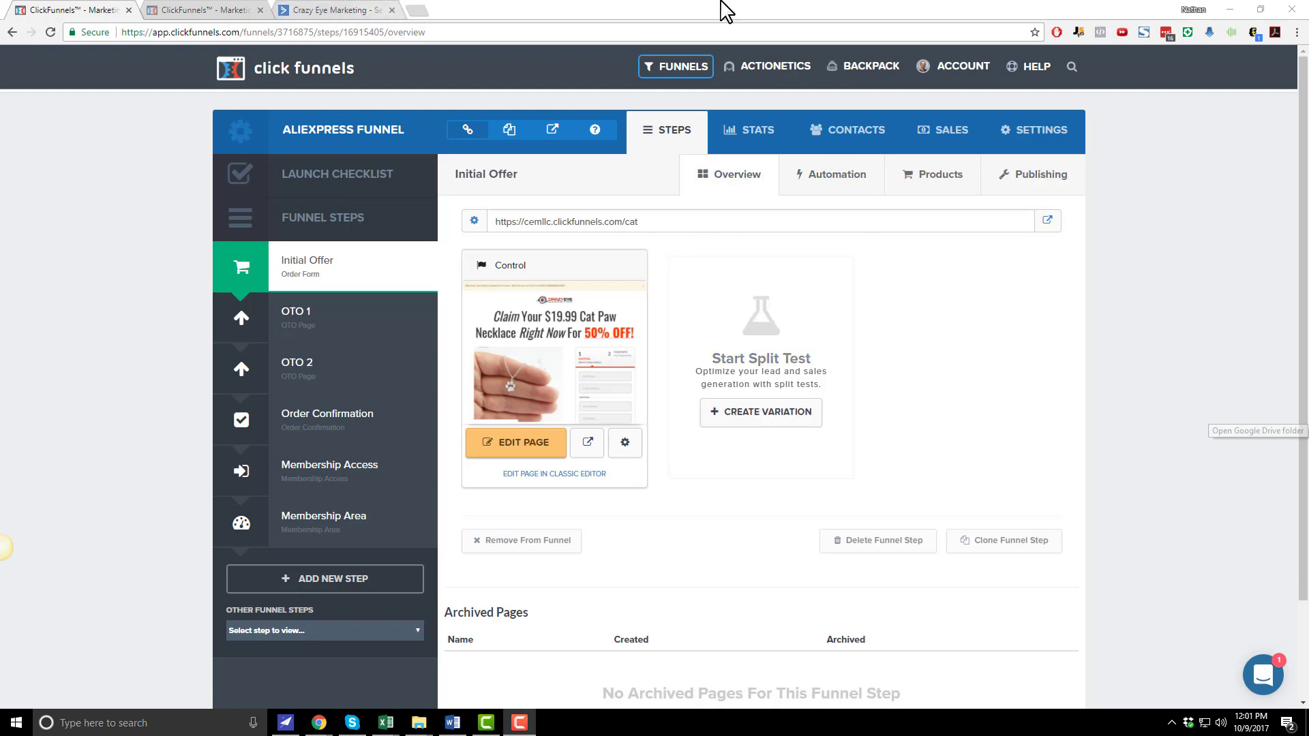
Open ClickFunnels' account Integrations settings in a new browser tab from the Account menu.
{"action": "left_click", "coordinate": [951, 66]}
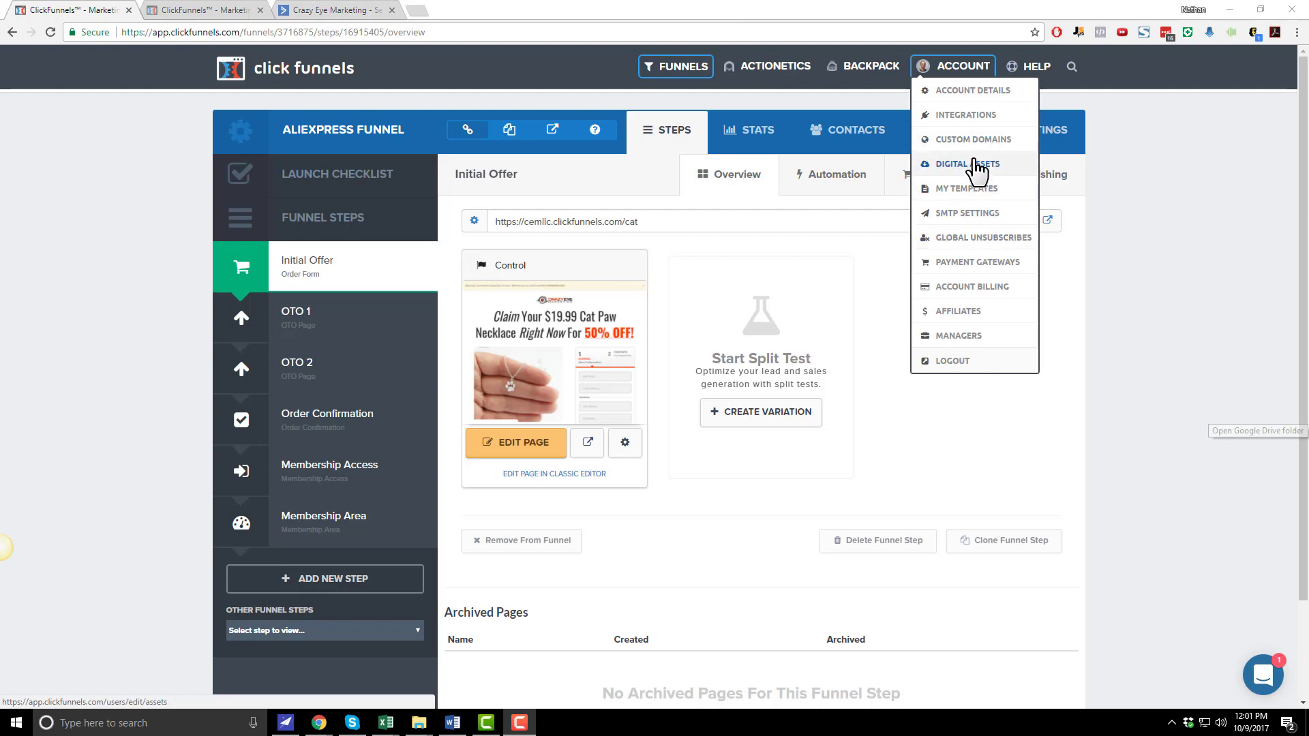
{"action": "middle_click", "coordinate": [972, 114]}
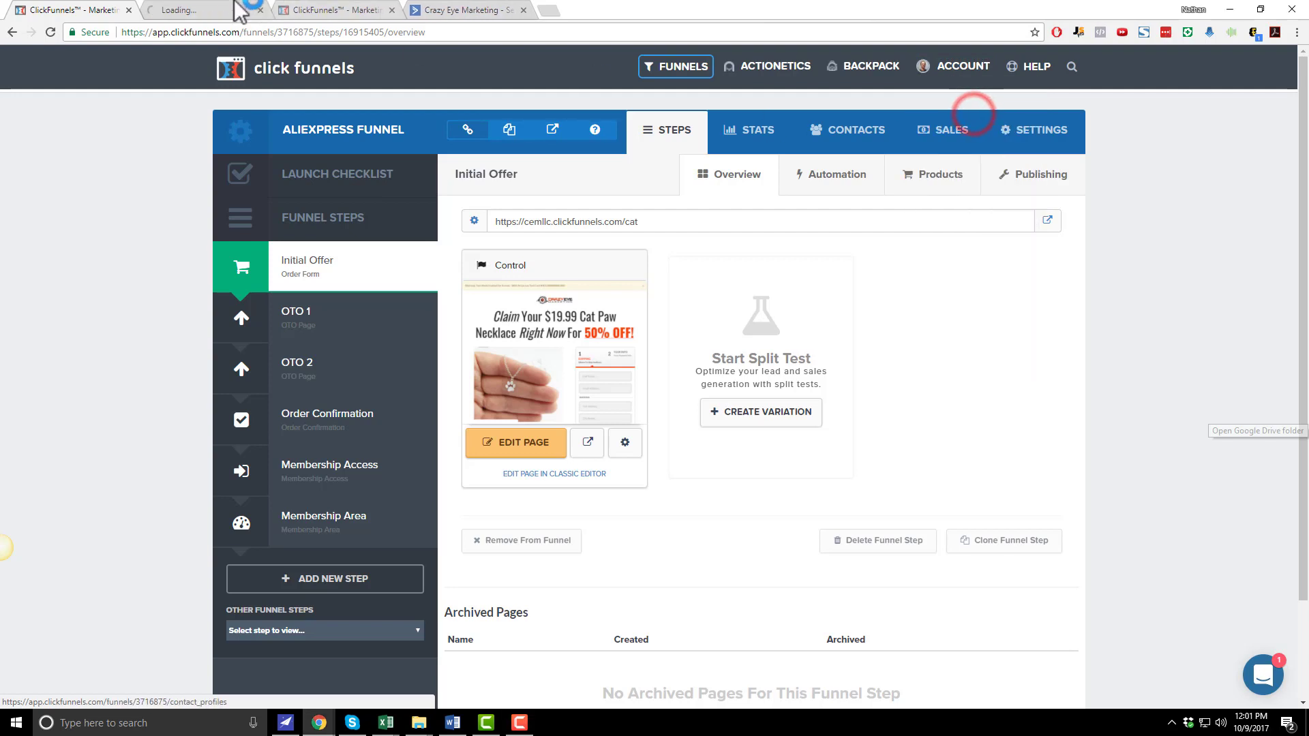
Add a new integration nicknamed 'CEM - ActiveCampaign' with Activecampaign as its service.
{"action": "left_click", "coordinate": [210, 10]}
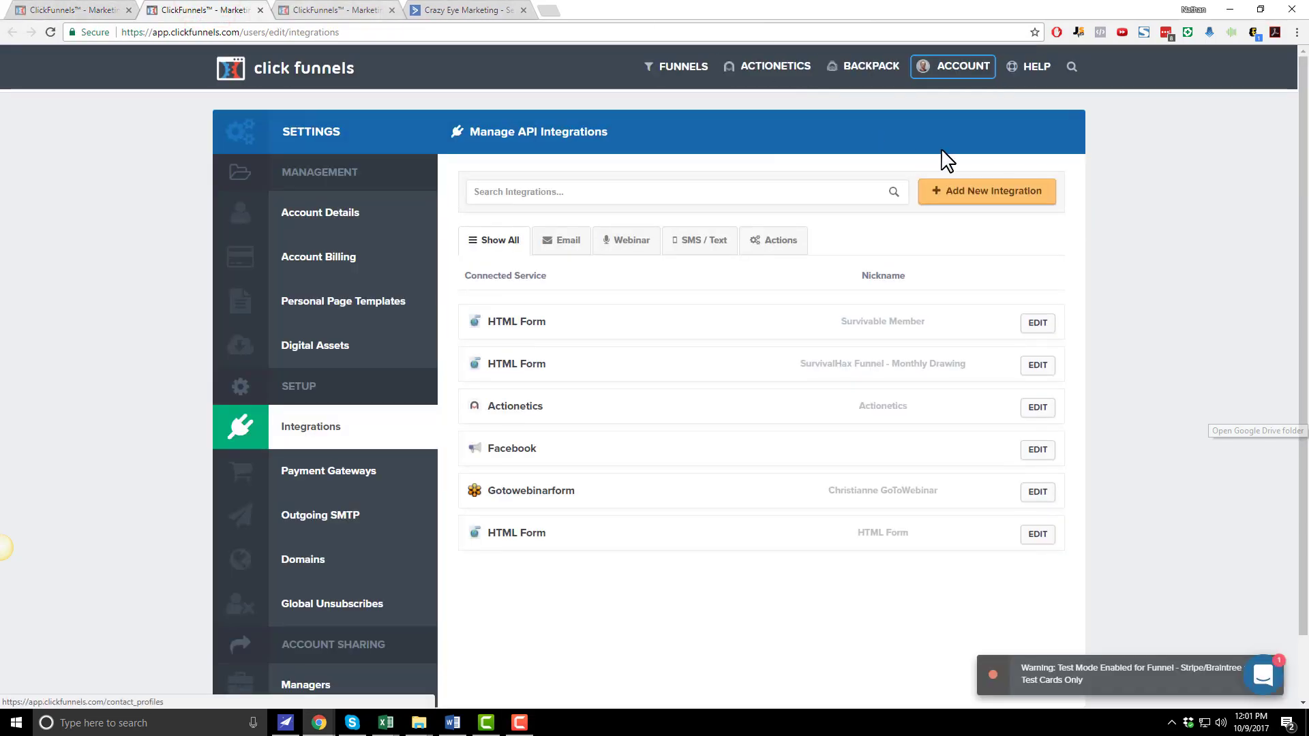
{"action": "left_click", "coordinate": [994, 191]}
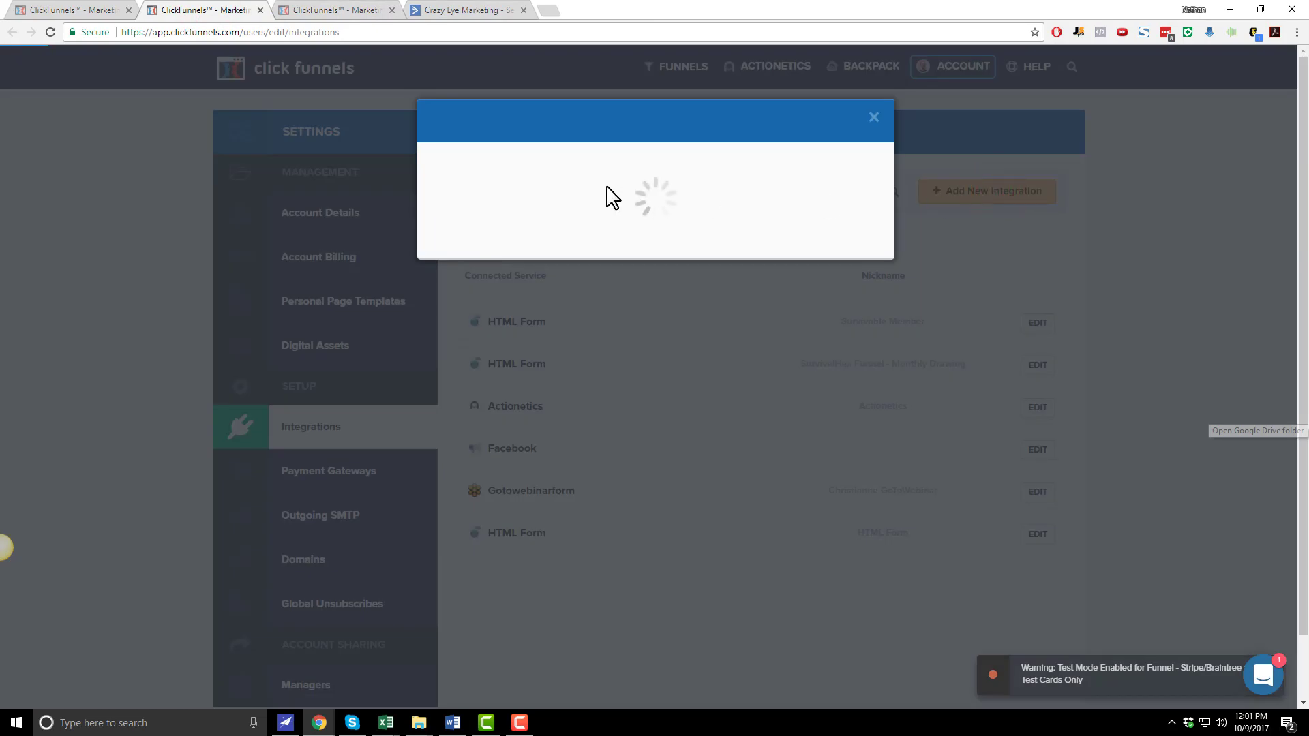
{"action": "left_click", "coordinate": [578, 198]}
{"action": "type", "text": "CEM"}
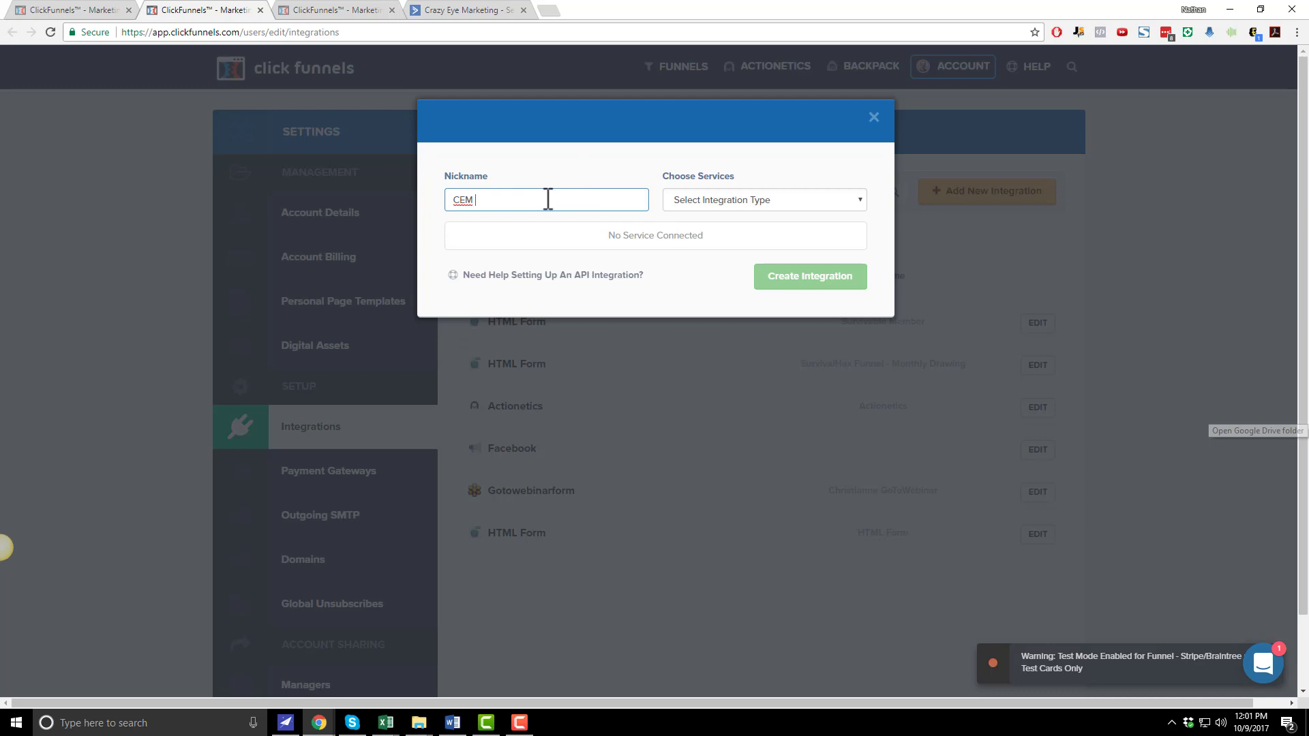
{"action": "key", "text": "BackSpace"}
{"action": "key", "text": "BackSpace"}
{"action": "type", "text": "ctiveCampaign"}
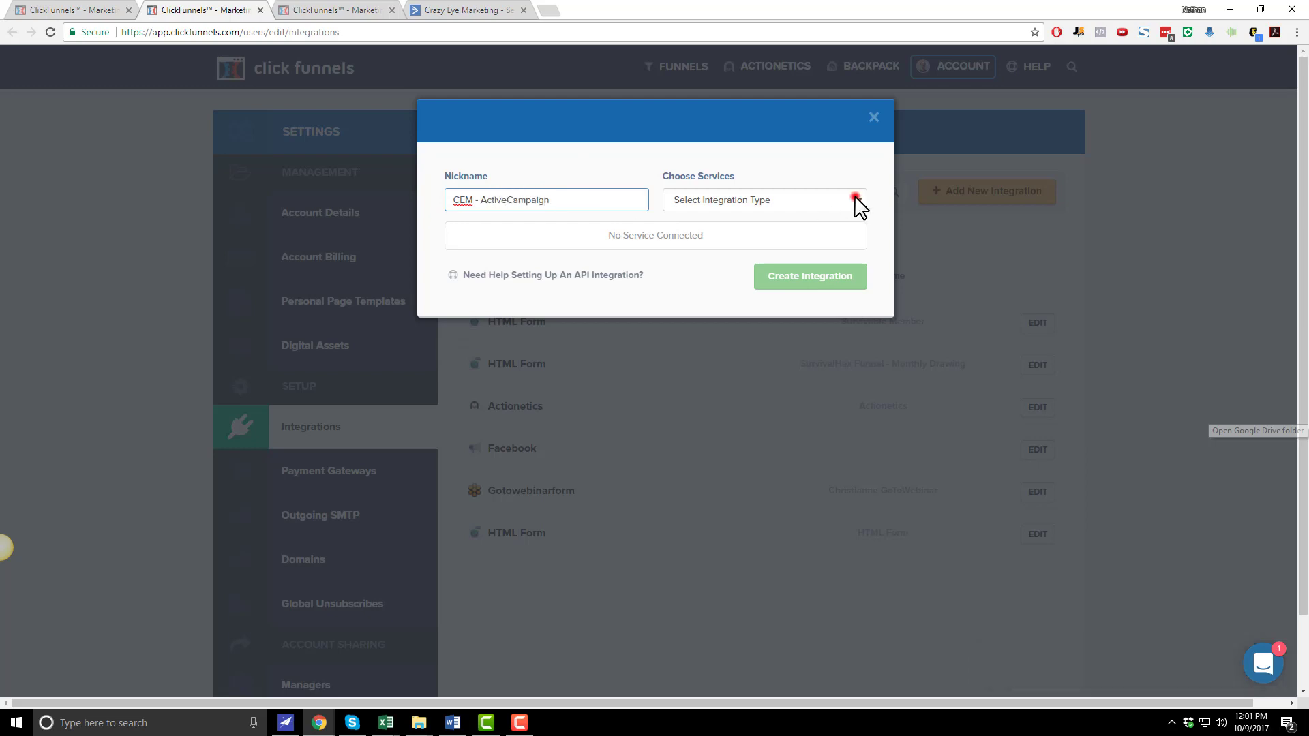
{"action": "left_click", "coordinate": [859, 201]}
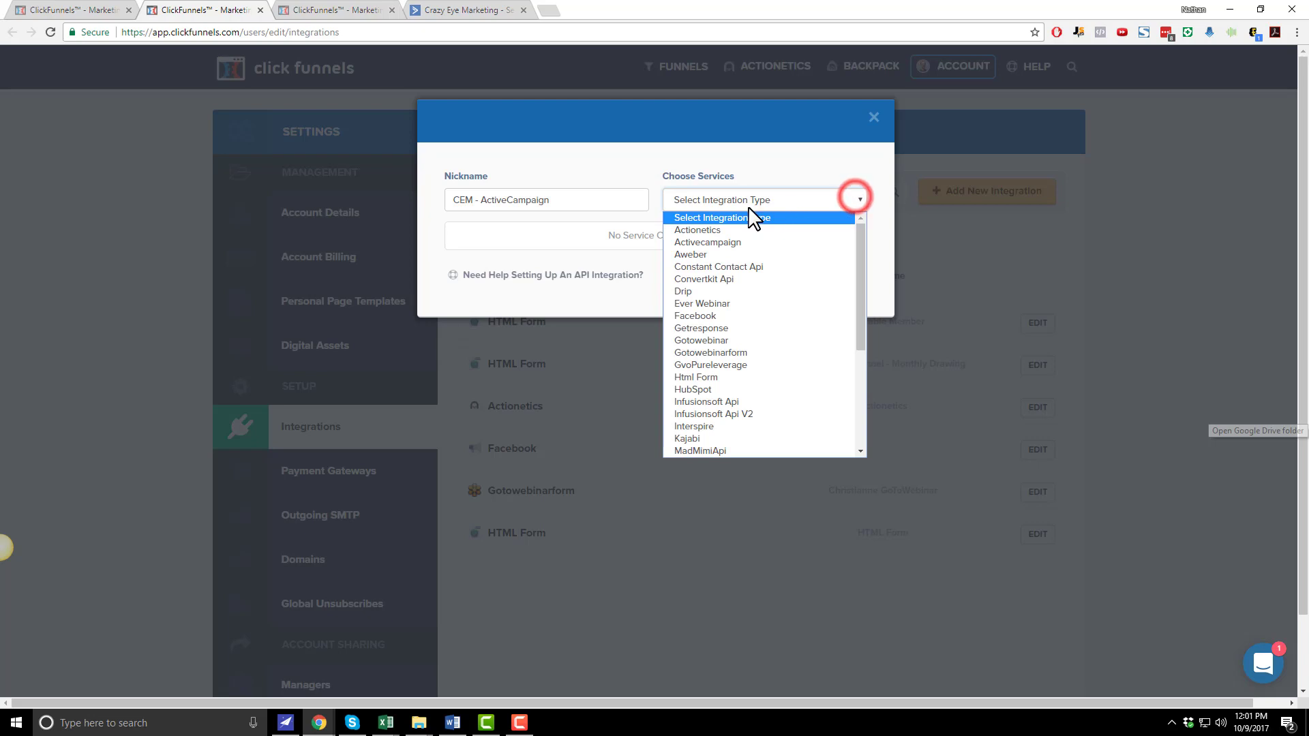
{"action": "left_click", "coordinate": [724, 246]}
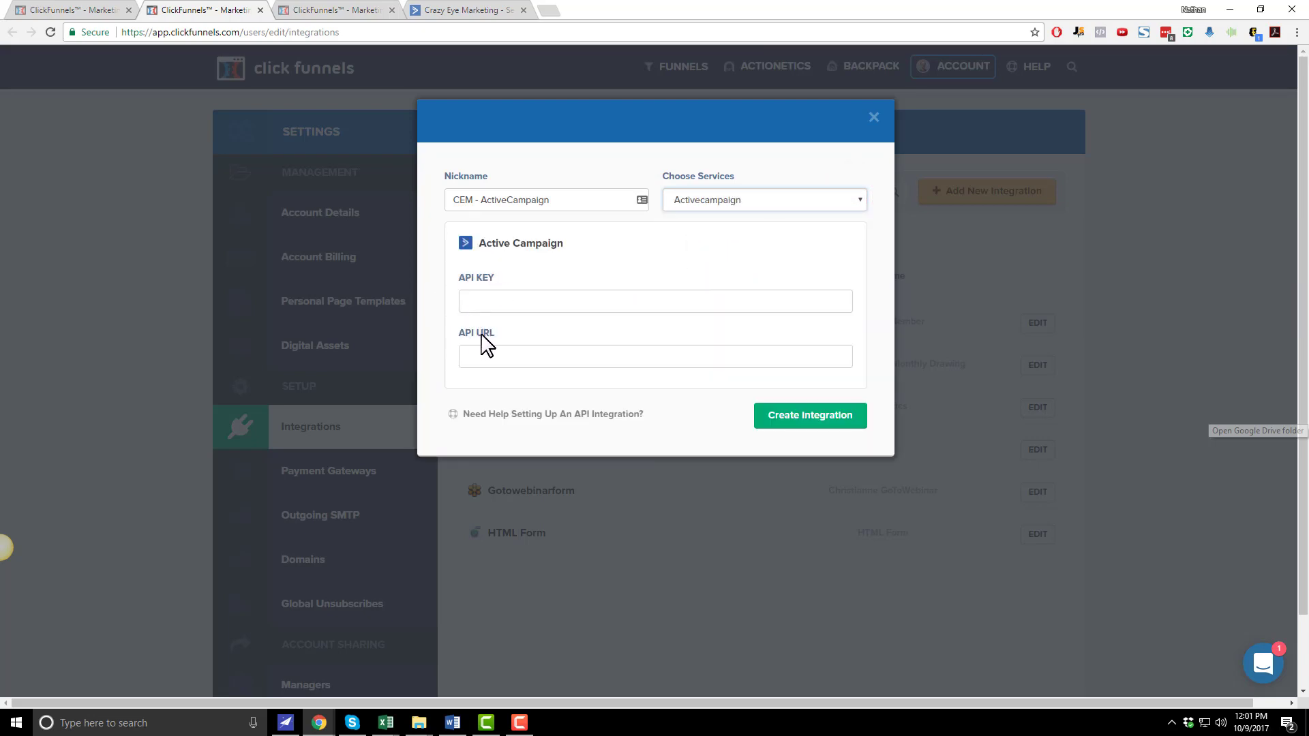
Select the full API Access URL in ActiveCampaign's developer settings for copying.
{"action": "left_click", "coordinate": [466, 11]}
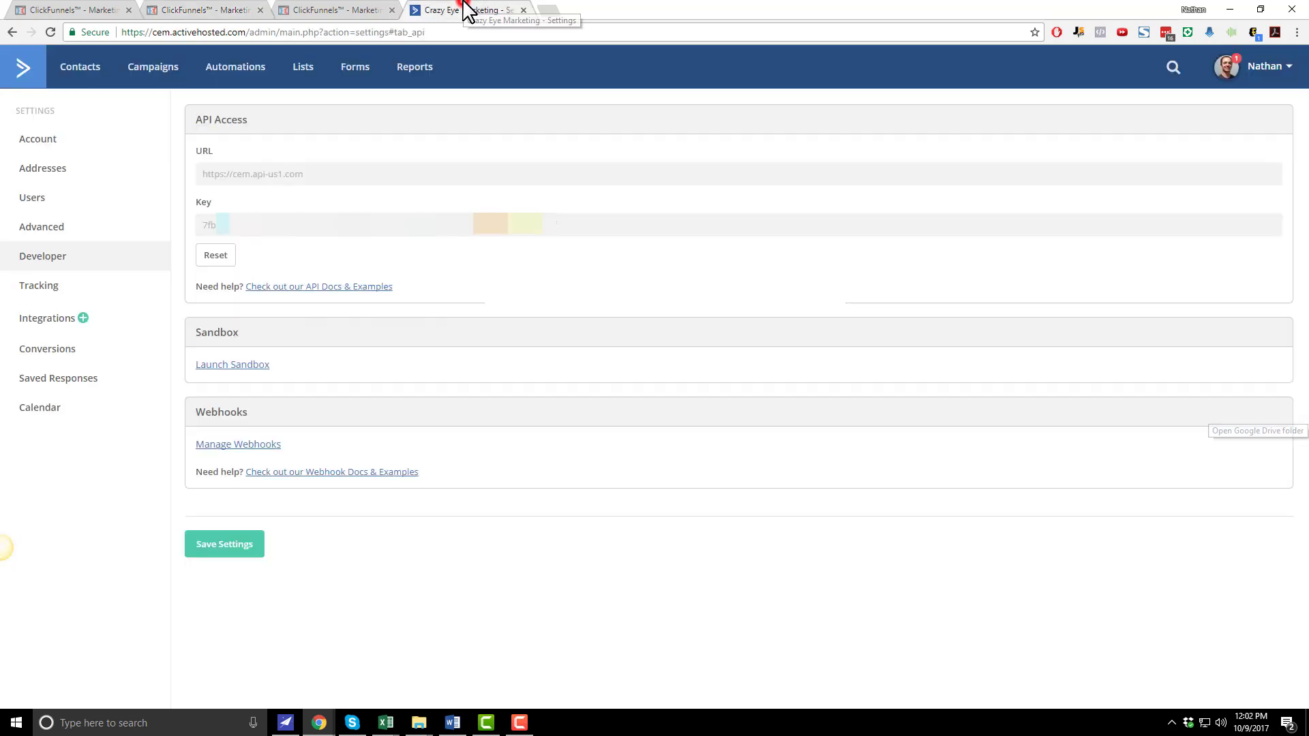
{"action": "left_click", "coordinate": [1288, 71]}
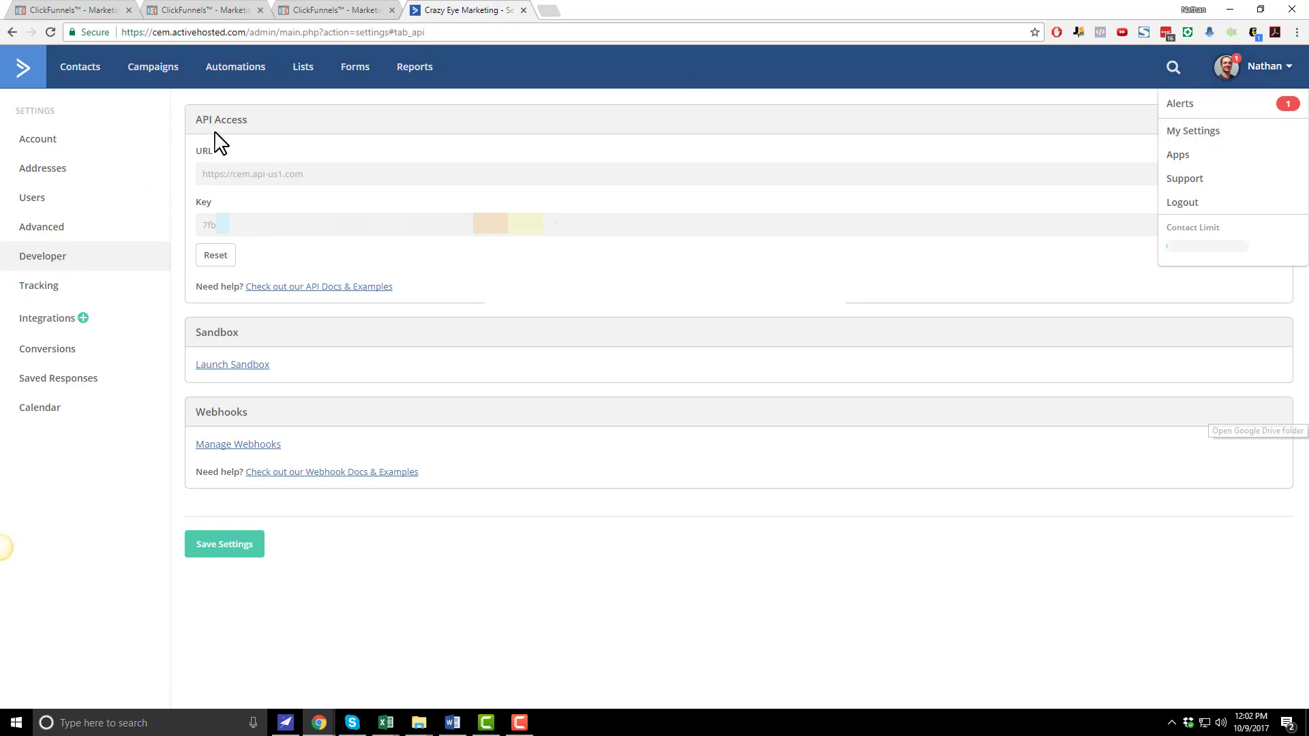
{"action": "left_click", "coordinate": [283, 156]}
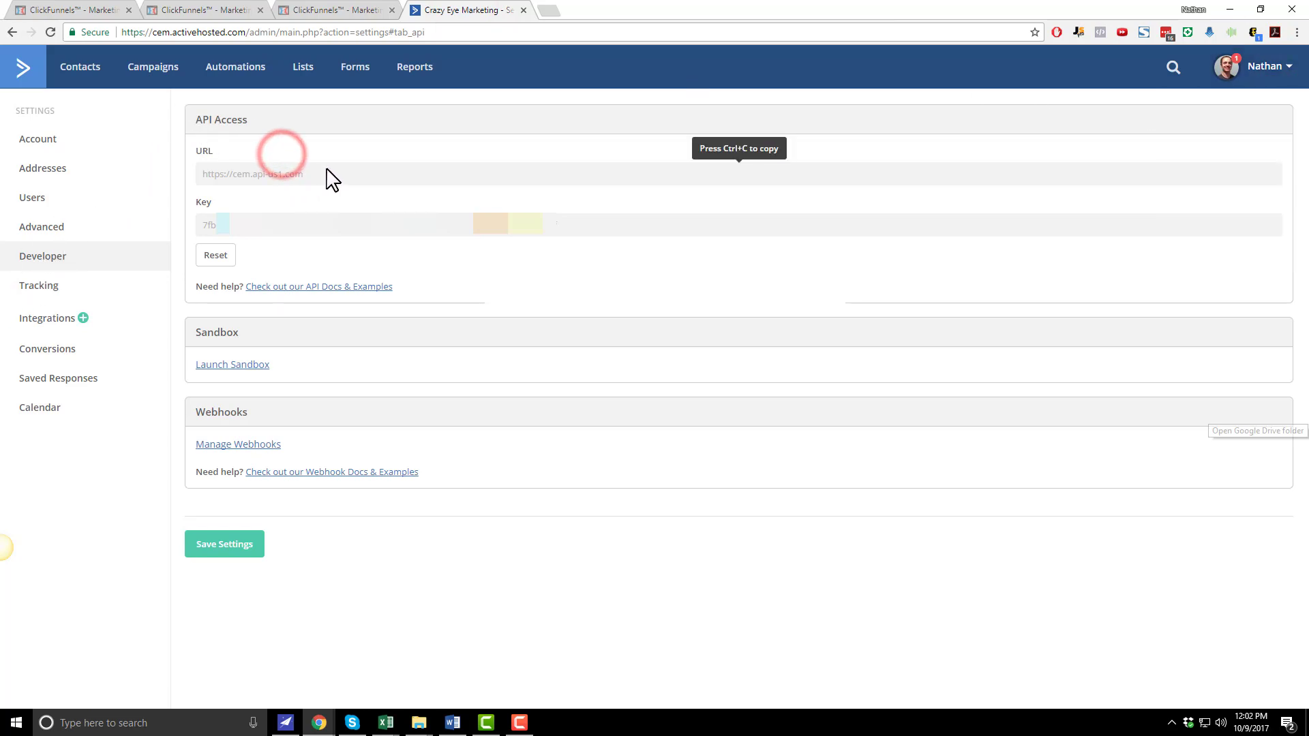
{"action": "left_click", "coordinate": [292, 223]}
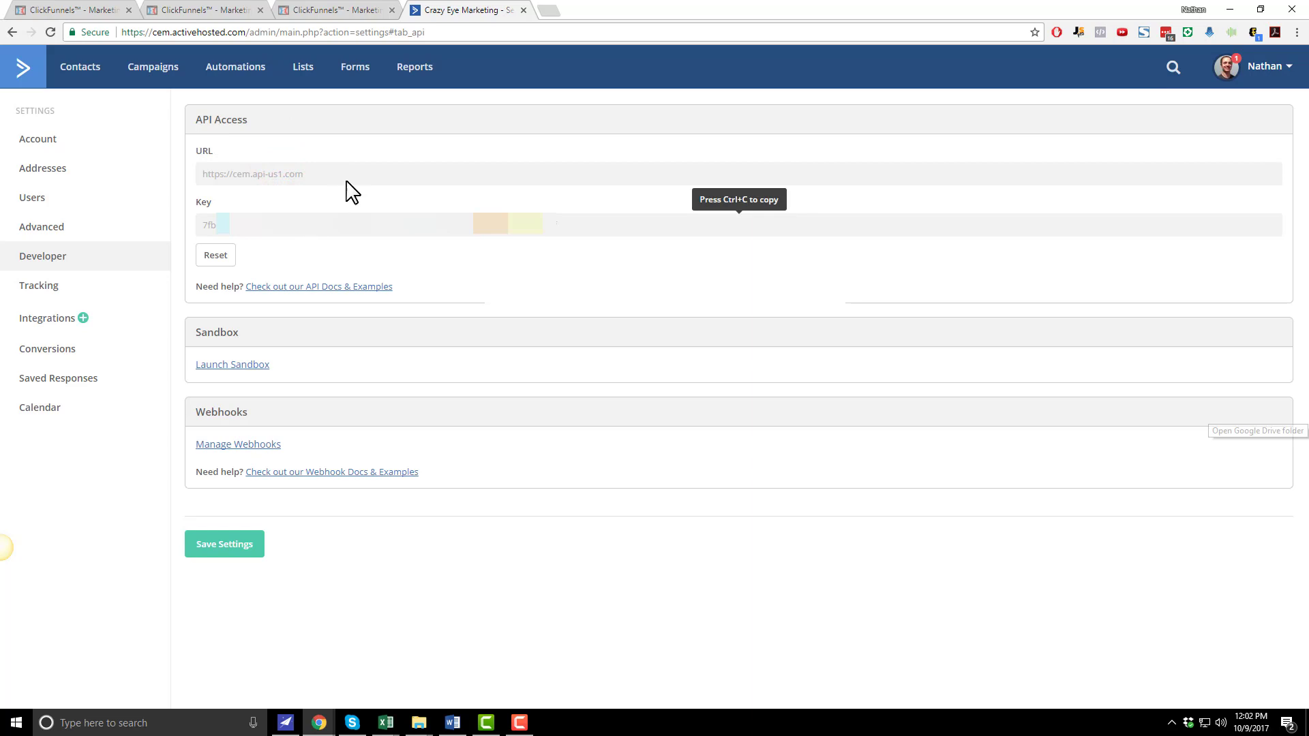
{"action": "left_click", "coordinate": [381, 176]}
Paste the copied ActiveCampaign URL into the integration's API URL field.
{"action": "left_click", "coordinate": [336, 9]}
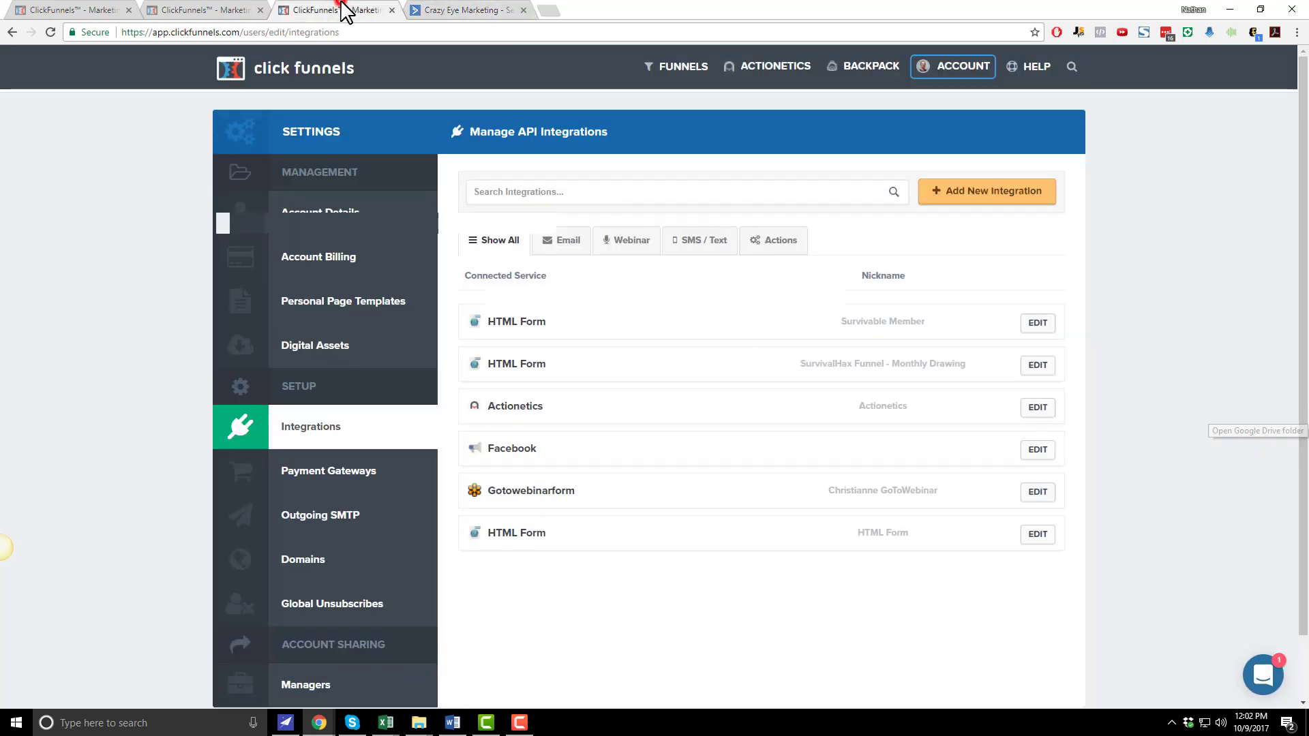
{"action": "left_click", "coordinate": [236, 9]}
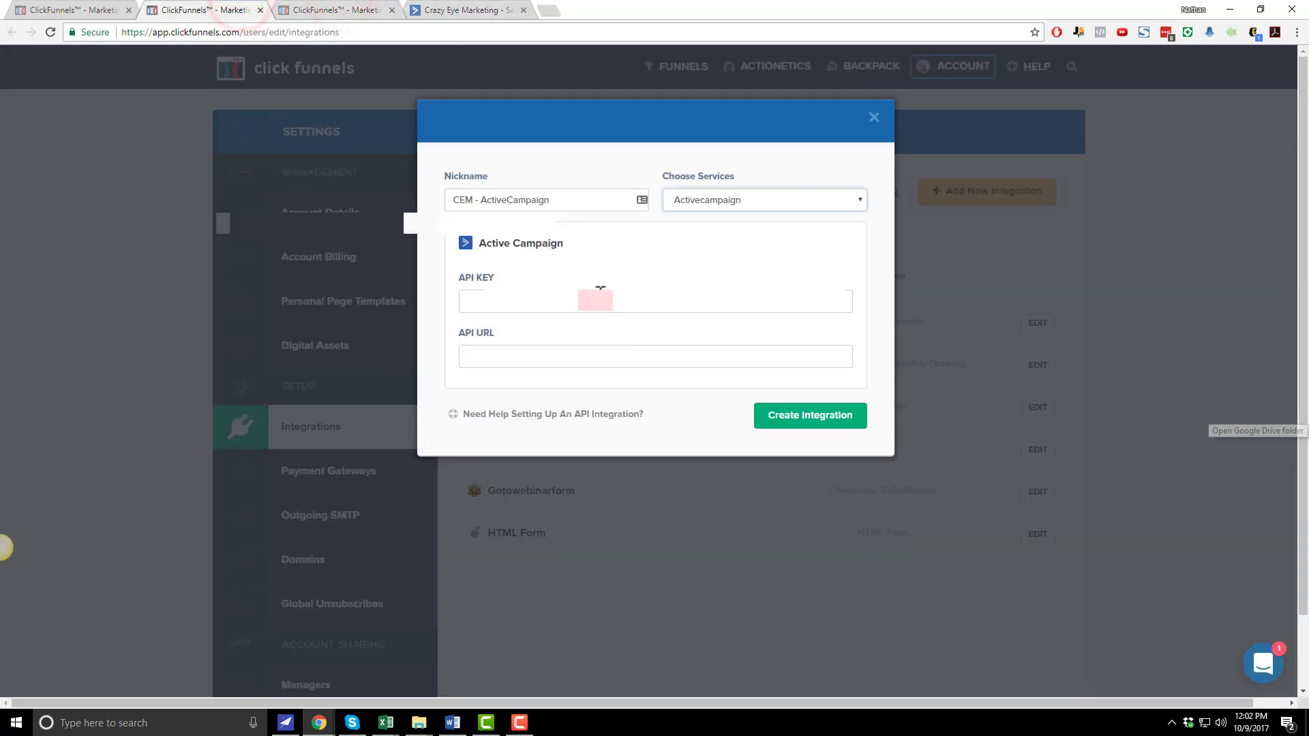
{"action": "left_click", "coordinate": [599, 300]}
{"action": "left_click", "coordinate": [588, 356]}
{"action": "key", "text": "ctrl+v"}
Copy ActiveCampaign's API key into API KEY and create the integration.
{"action": "left_click", "coordinate": [460, 10]}
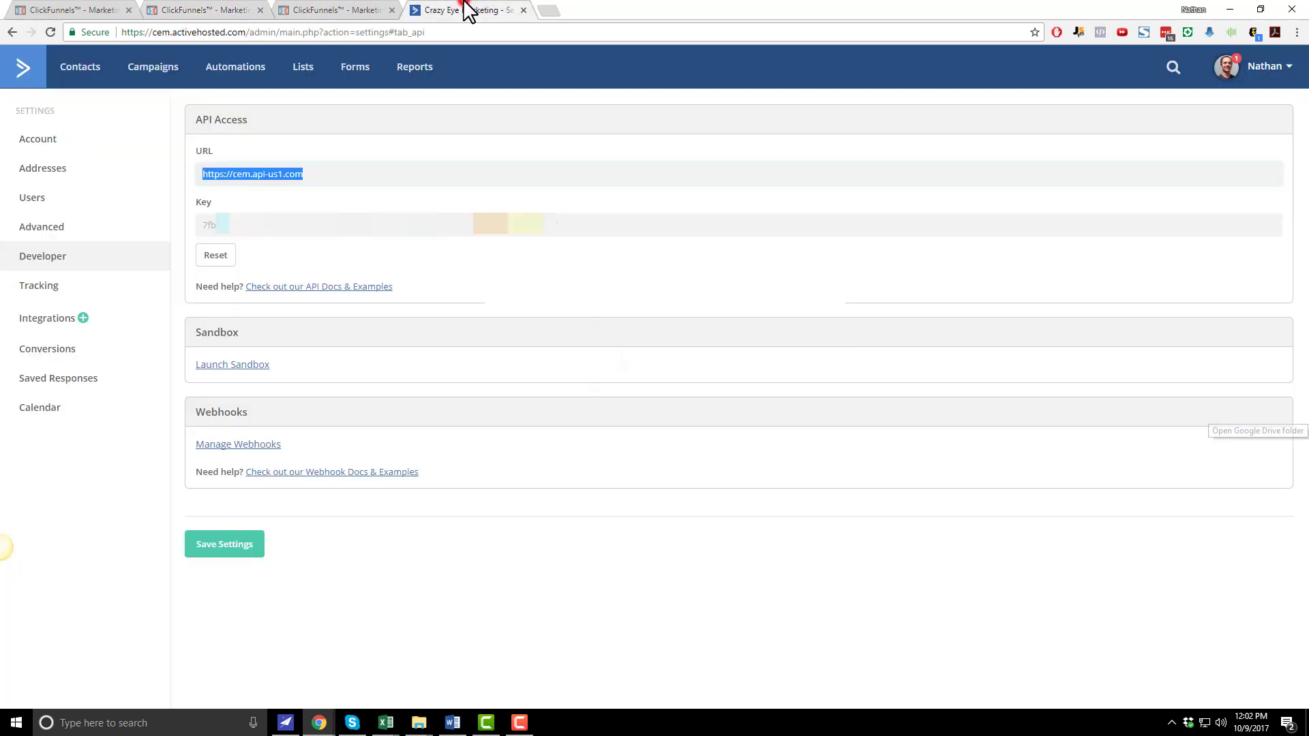
{"action": "left_click", "coordinate": [353, 223]}
{"action": "key", "text": "ctrl+c"}
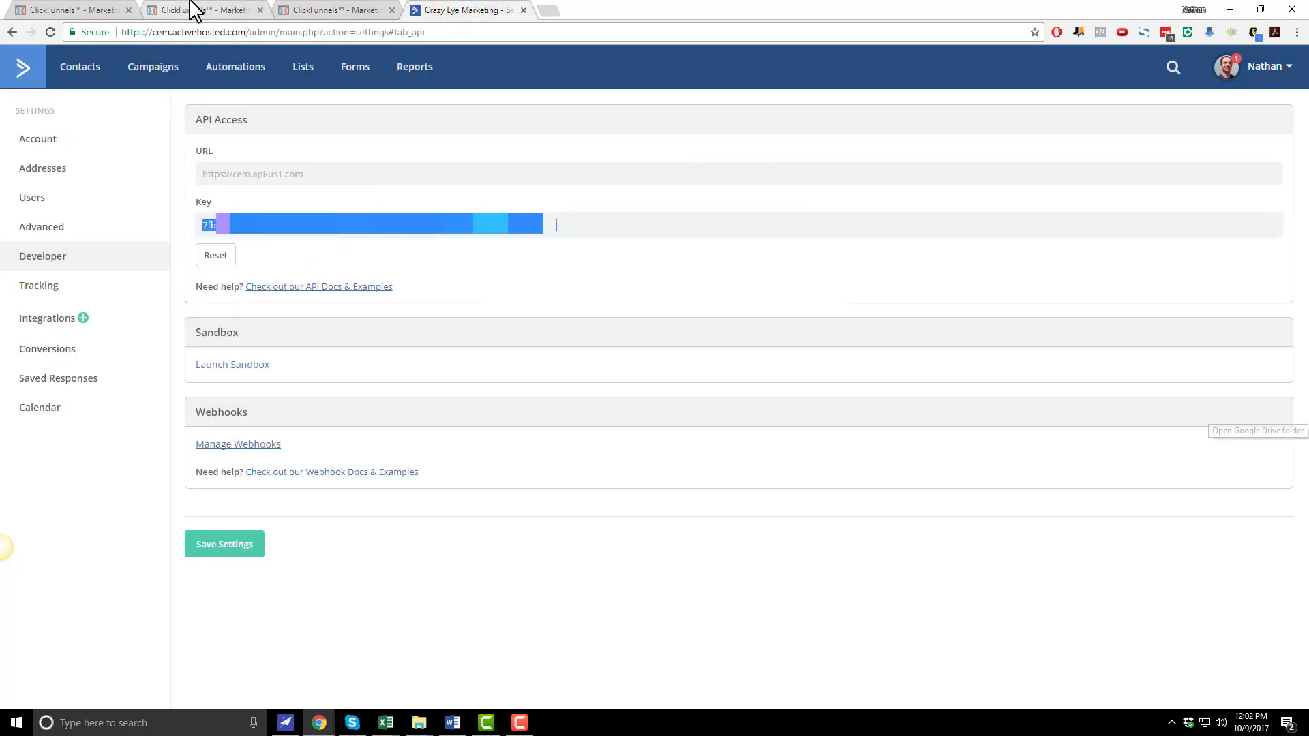
{"action": "left_click", "coordinate": [205, 10]}
{"action": "left_click", "coordinate": [562, 301]}
{"action": "key", "text": "ctrl+v"}
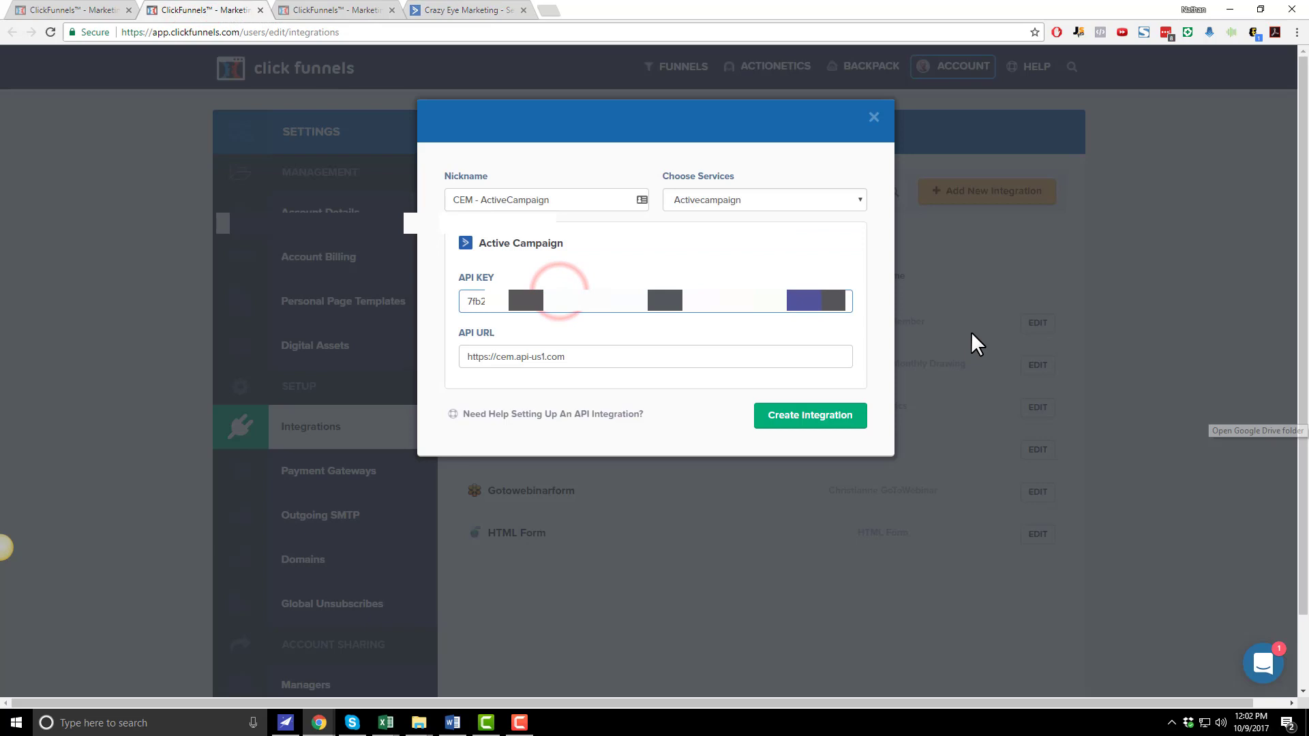
{"action": "left_click", "coordinate": [810, 414]}
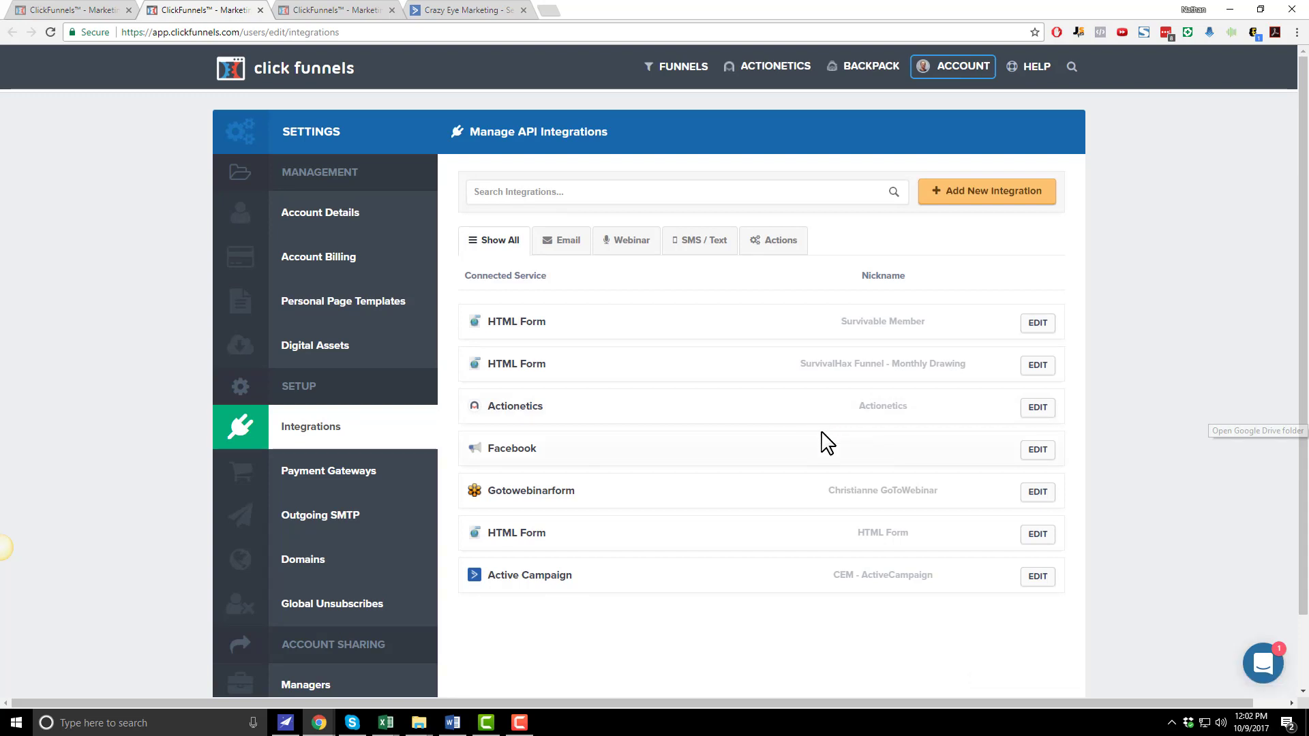
Open the Cat Paw Necklace order page of the Initial Offer step in the editor.
{"action": "left_click", "coordinate": [62, 11]}
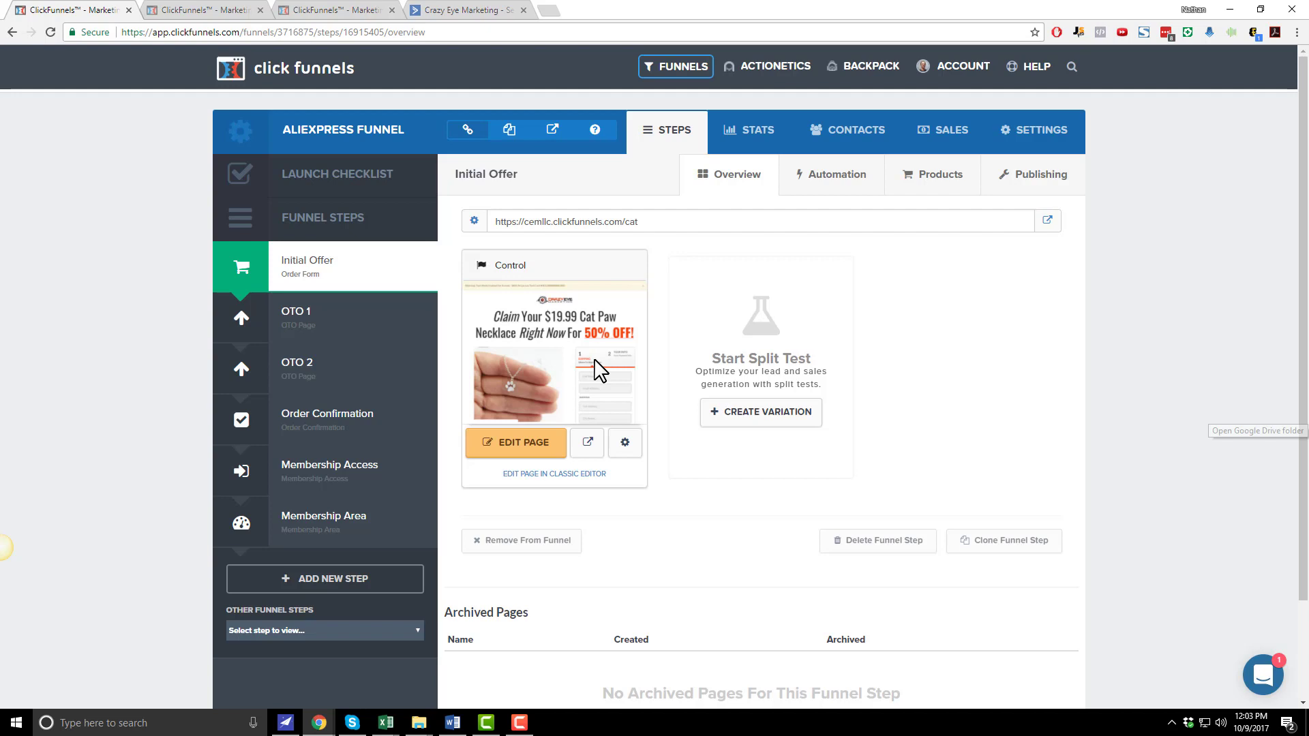
{"action": "left_click", "coordinate": [537, 442]}
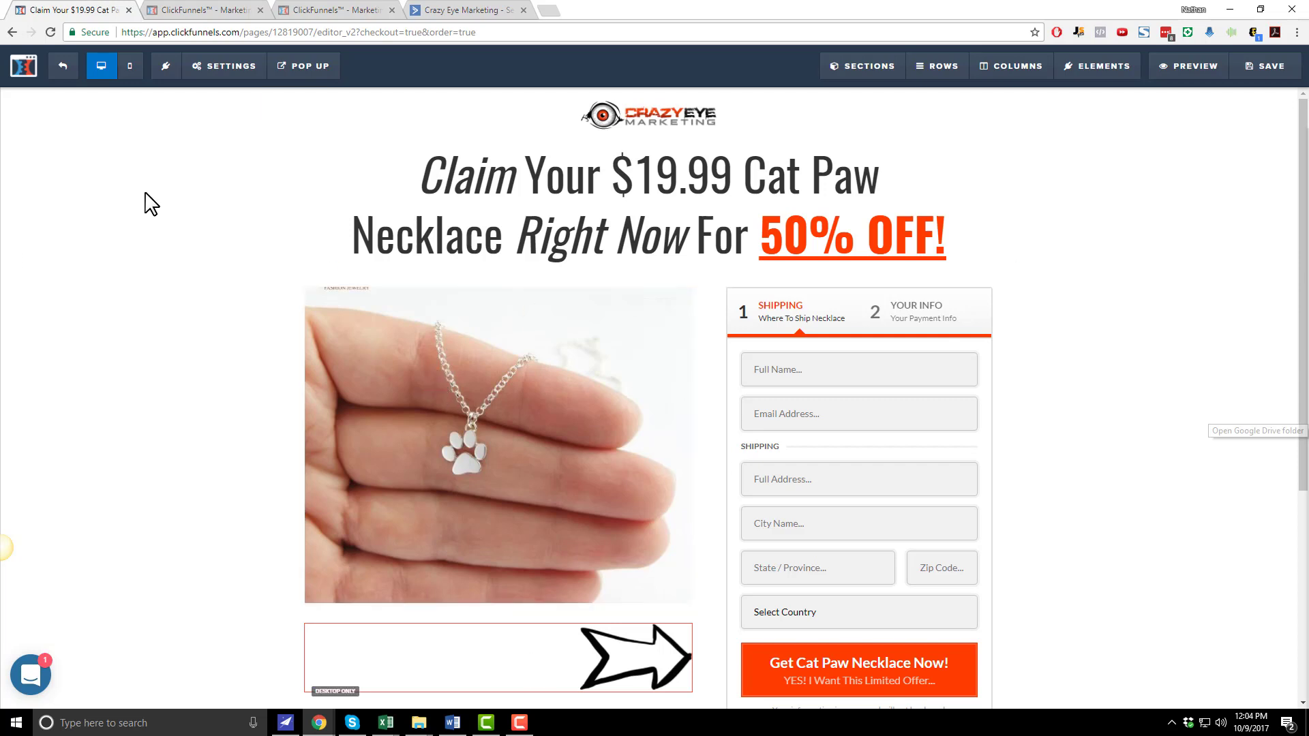
Set the page's email integration to CEM - ActiveCampaign with action 'Add To List with Tag'.
{"action": "mouse_move", "coordinate": [225, 66]}
{"action": "left_click", "coordinate": [228, 94]}
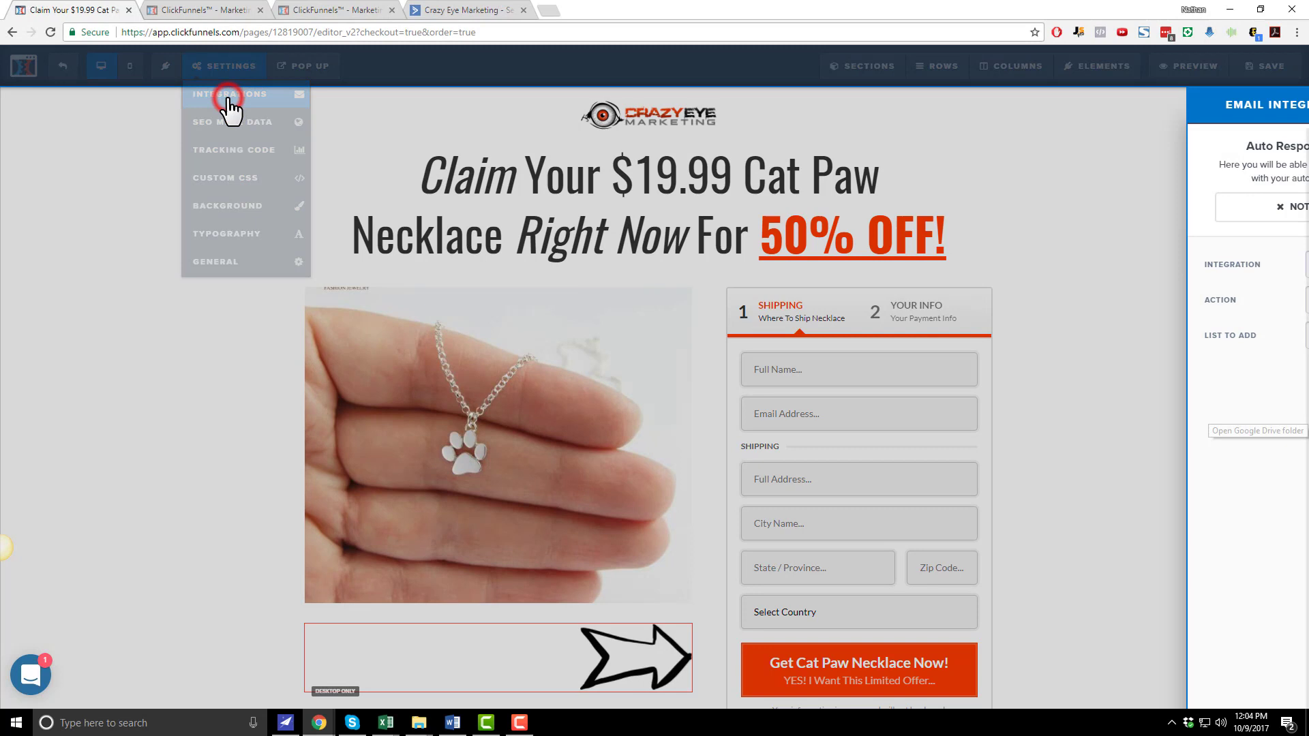
{"action": "left_click", "coordinate": [1240, 264]}
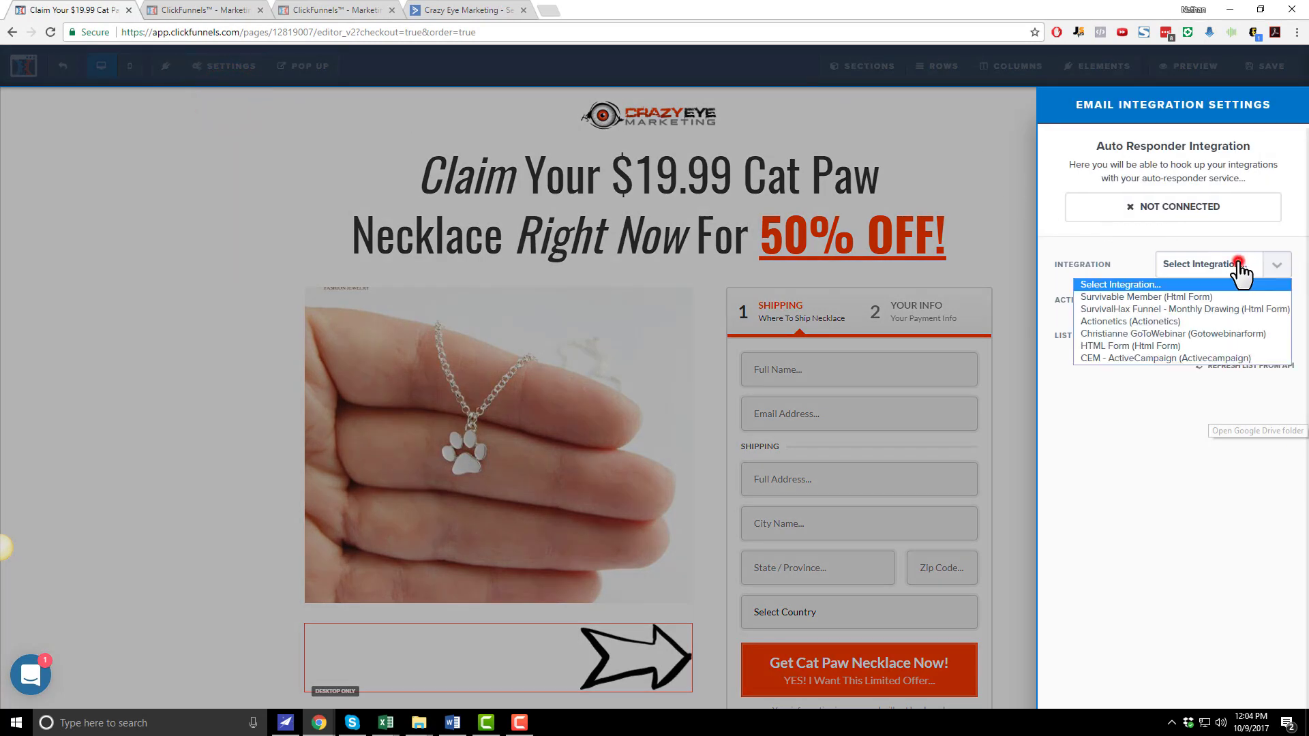
{"action": "left_click", "coordinate": [1125, 359]}
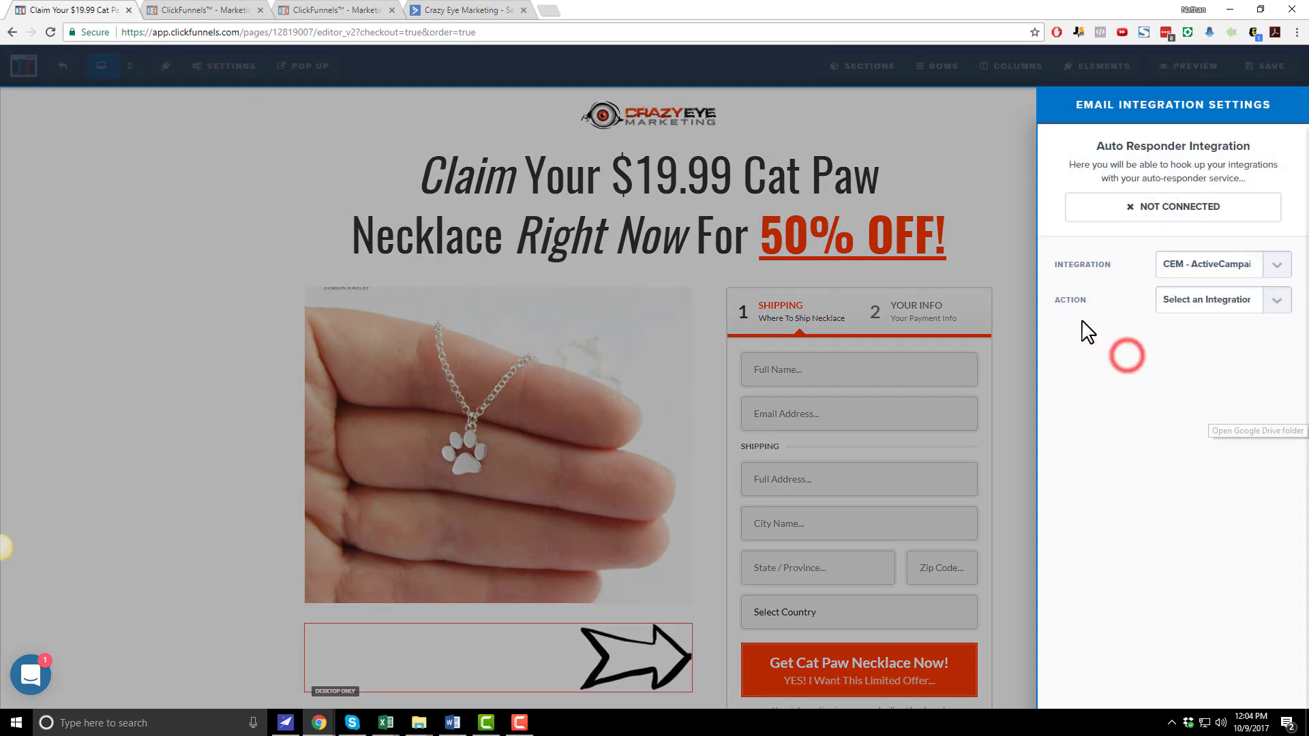
{"action": "left_click", "coordinate": [1233, 300]}
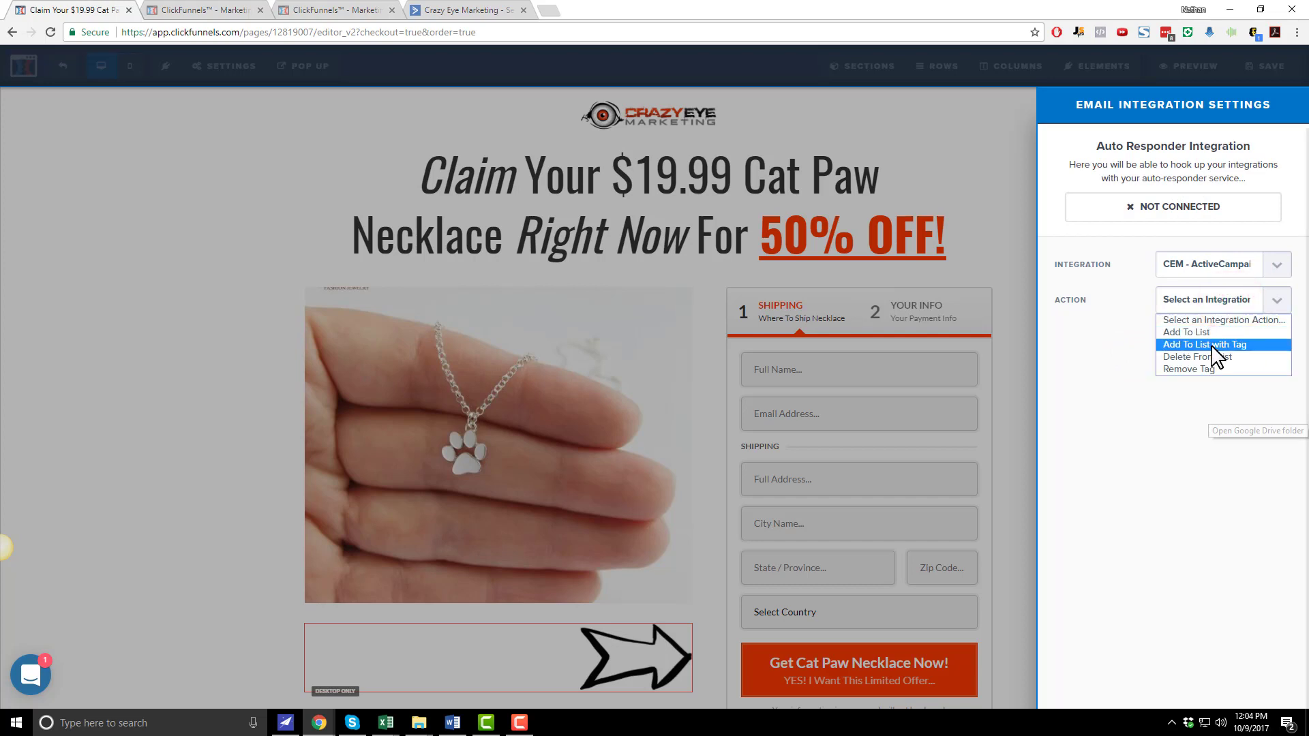
{"action": "left_click", "coordinate": [1214, 350]}
Choose the Crazy Eye Marketing list and add the tag START: Cat Paw Necklace Funnel.
{"action": "left_click", "coordinate": [1212, 338]}
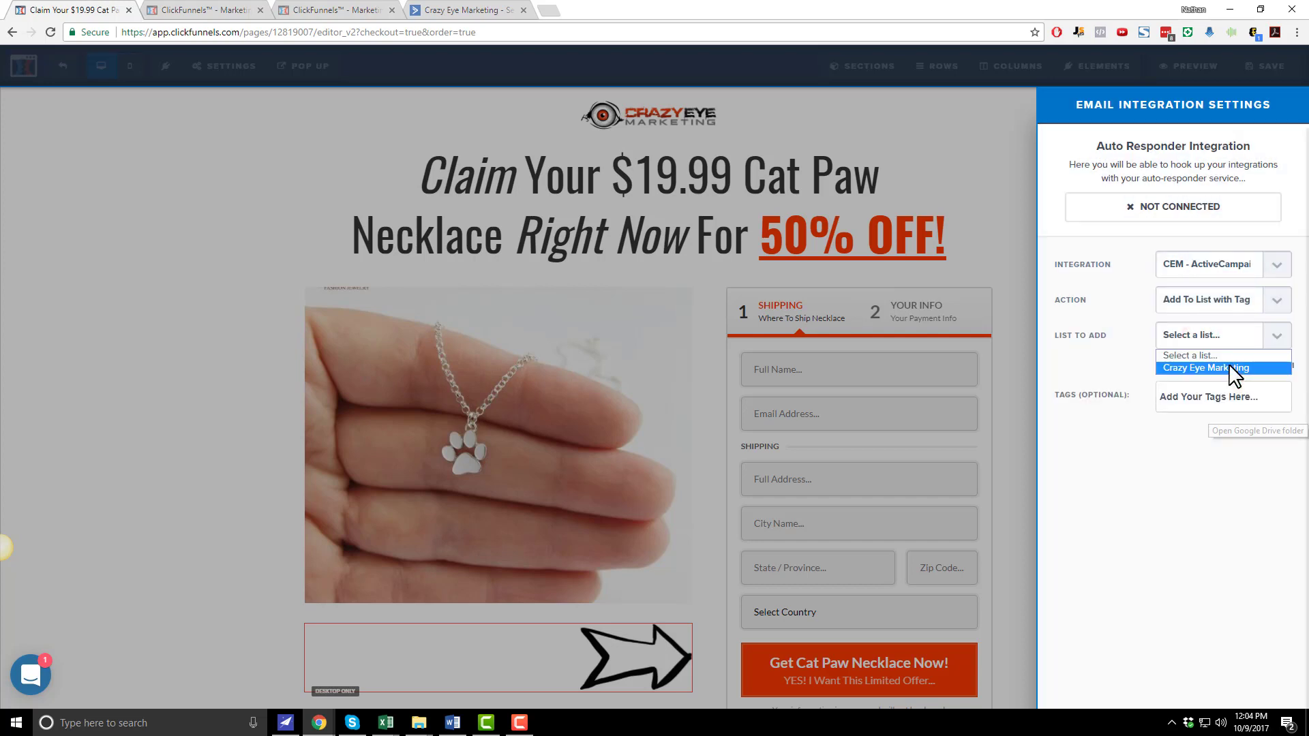
{"action": "left_click", "coordinate": [1234, 368]}
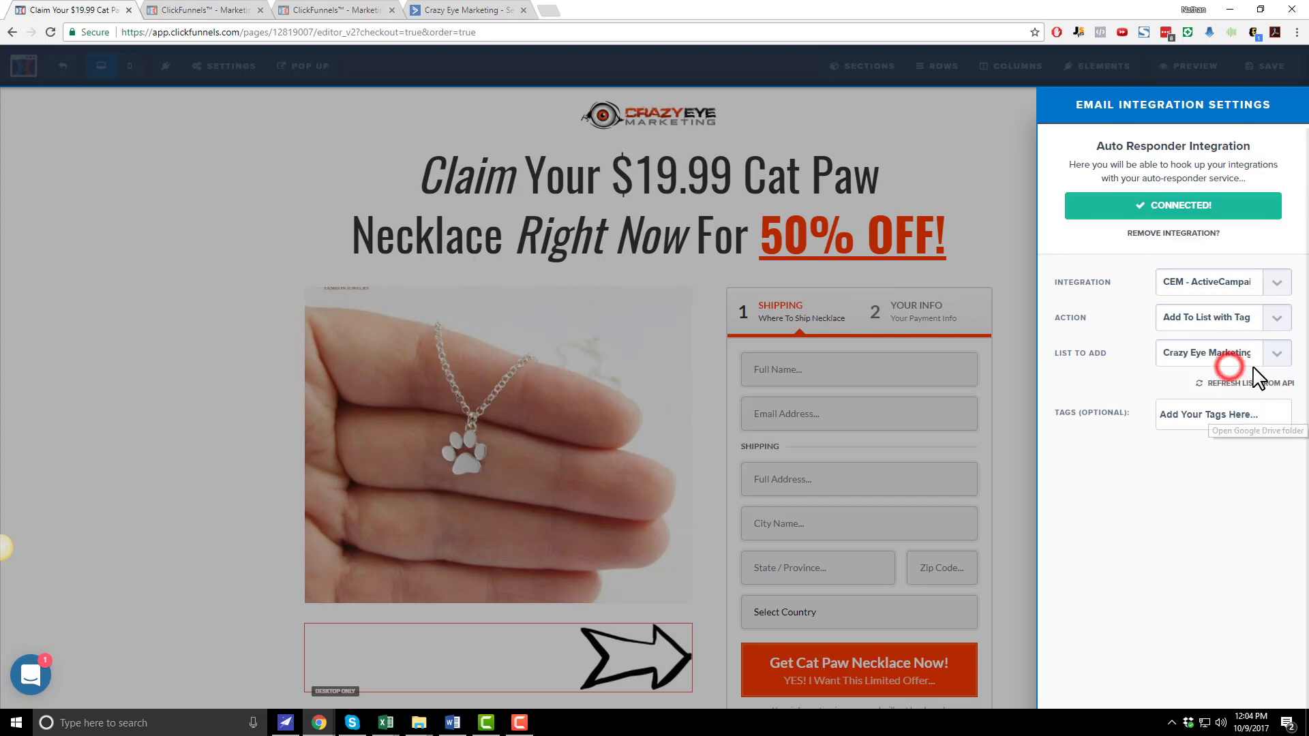
{"action": "left_click", "coordinate": [1190, 414]}
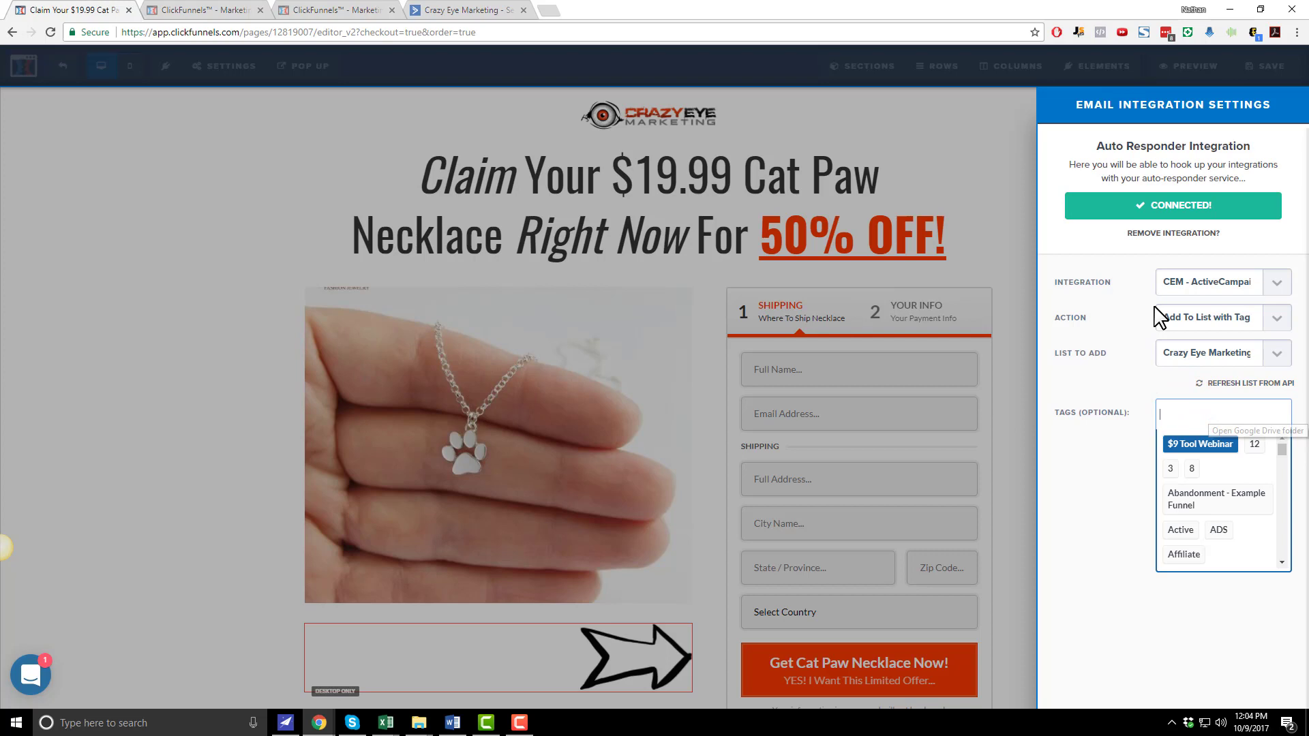
{"action": "type", "text": "START: Cat Paw Necklace"}
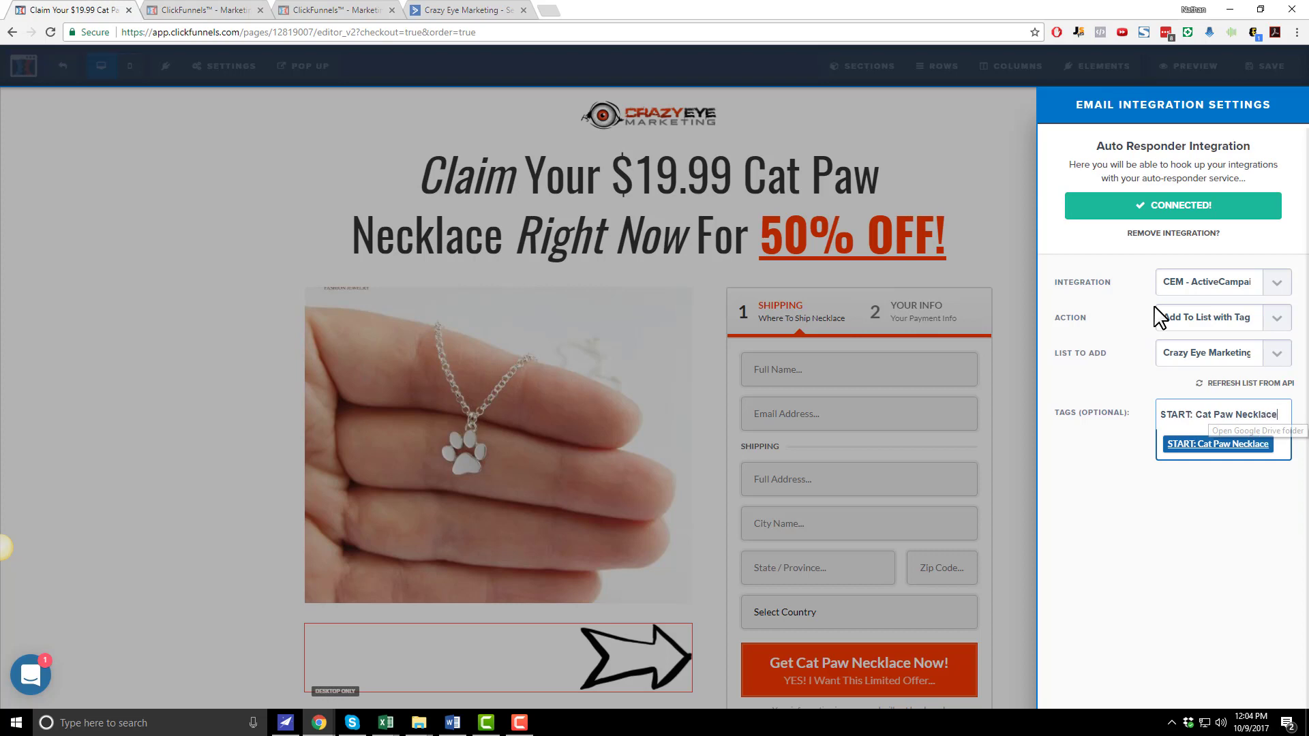
{"action": "type", "text": " Funnel"}
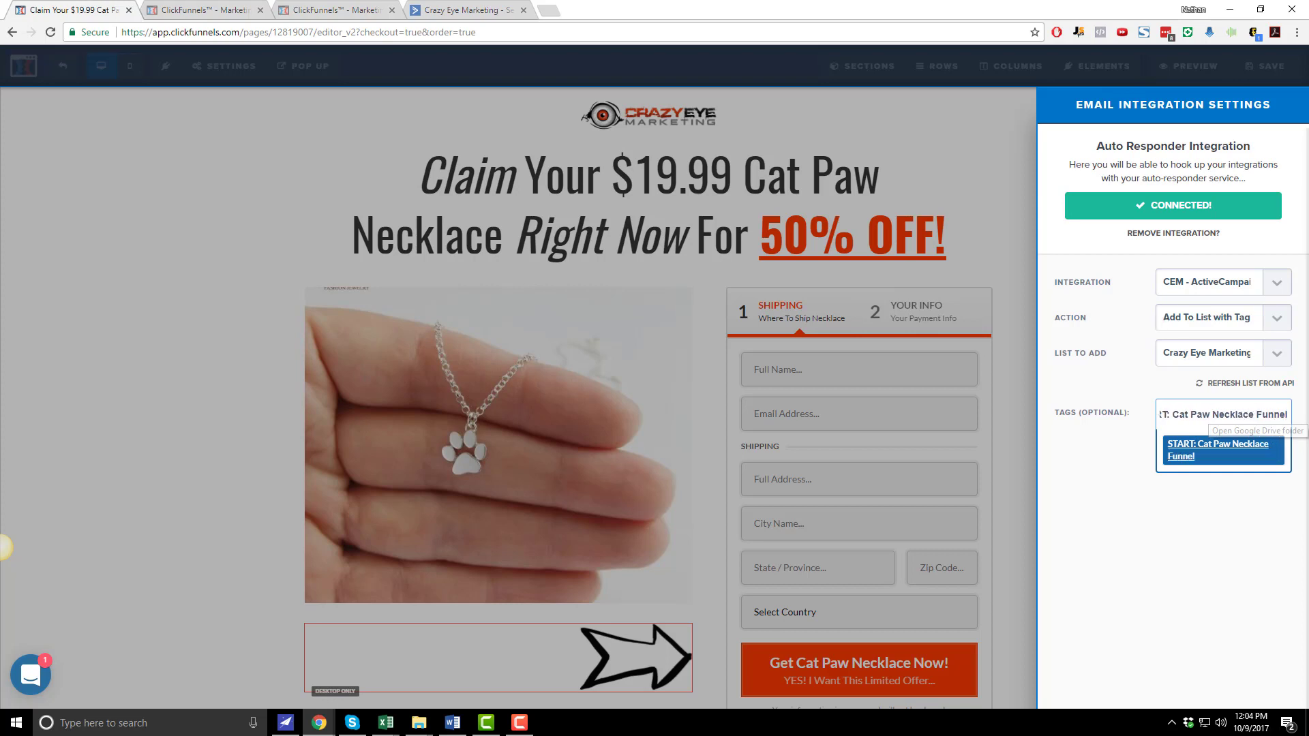
{"action": "left_click", "coordinate": [1254, 447]}
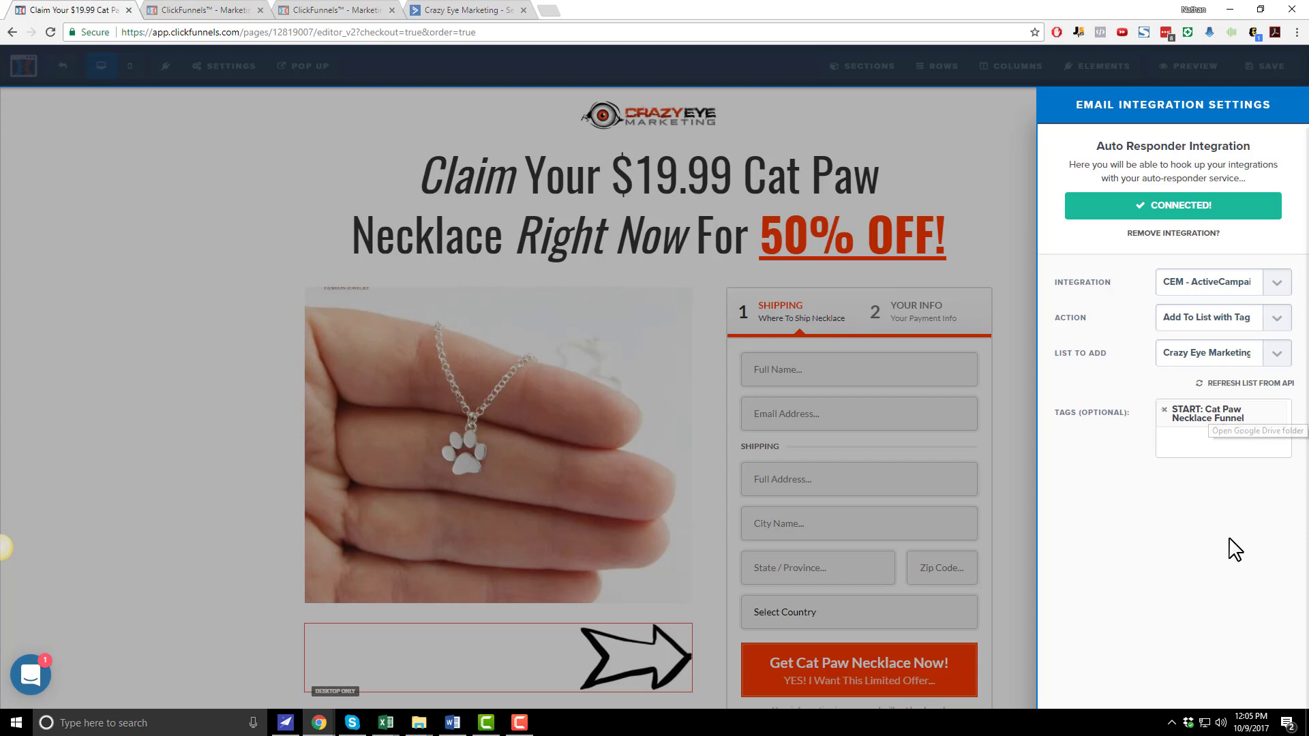
{"action": "left_click", "coordinate": [998, 457]}
Save the order page and reopen its Email Integration Settings under Settings > Integrations.
{"action": "left_click", "coordinate": [1269, 70]}
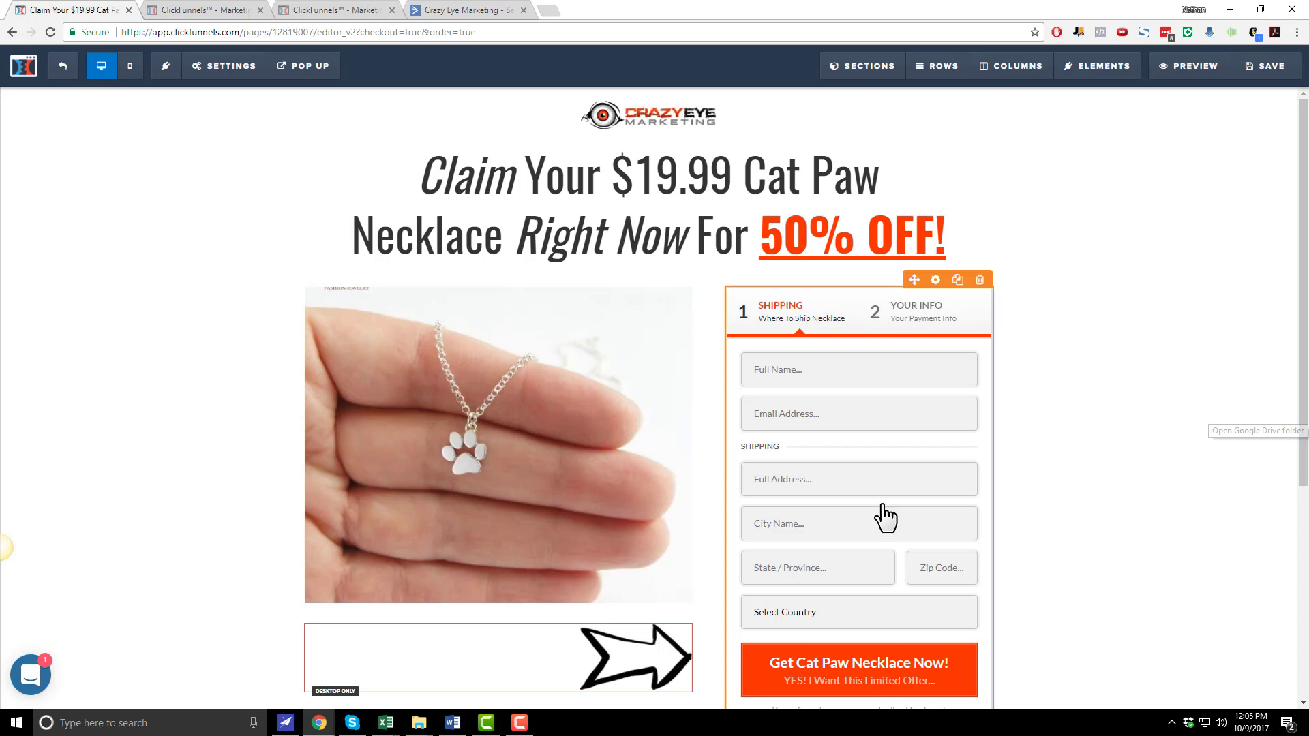
{"action": "left_click", "coordinate": [191, 68]}
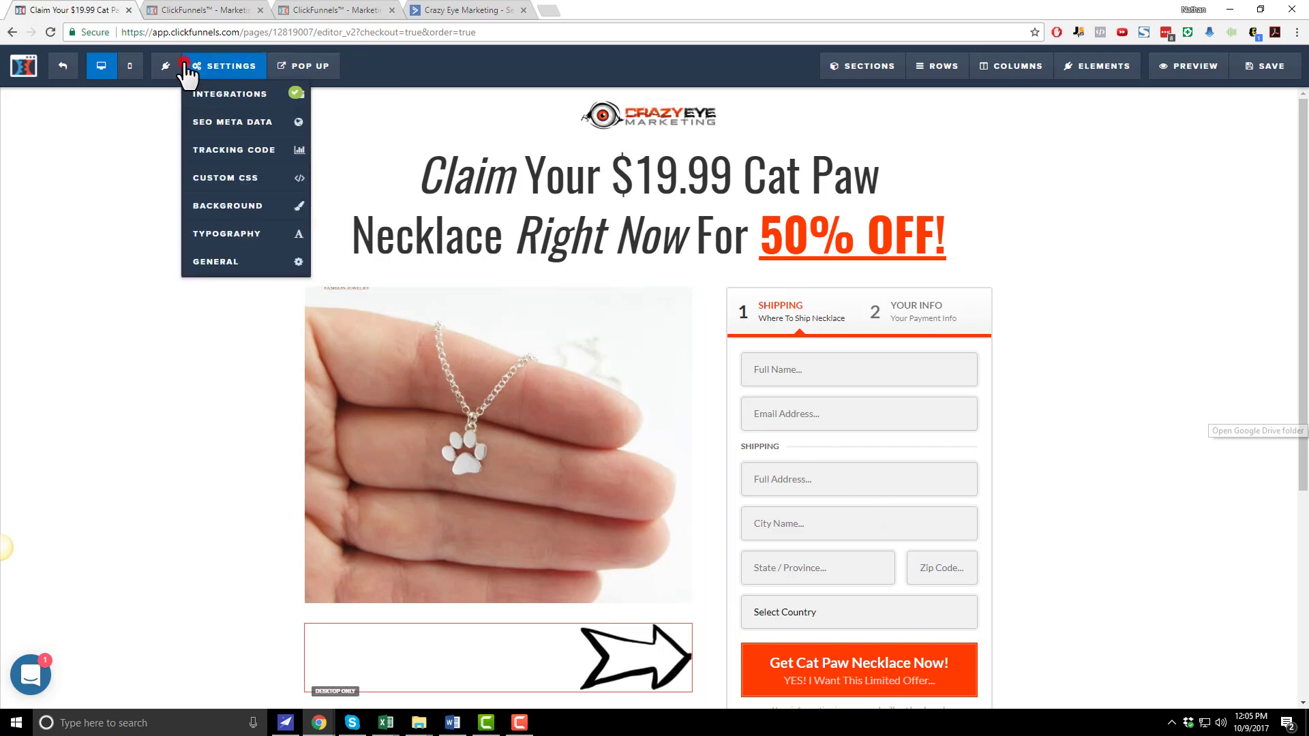
{"action": "left_click", "coordinate": [239, 96]}
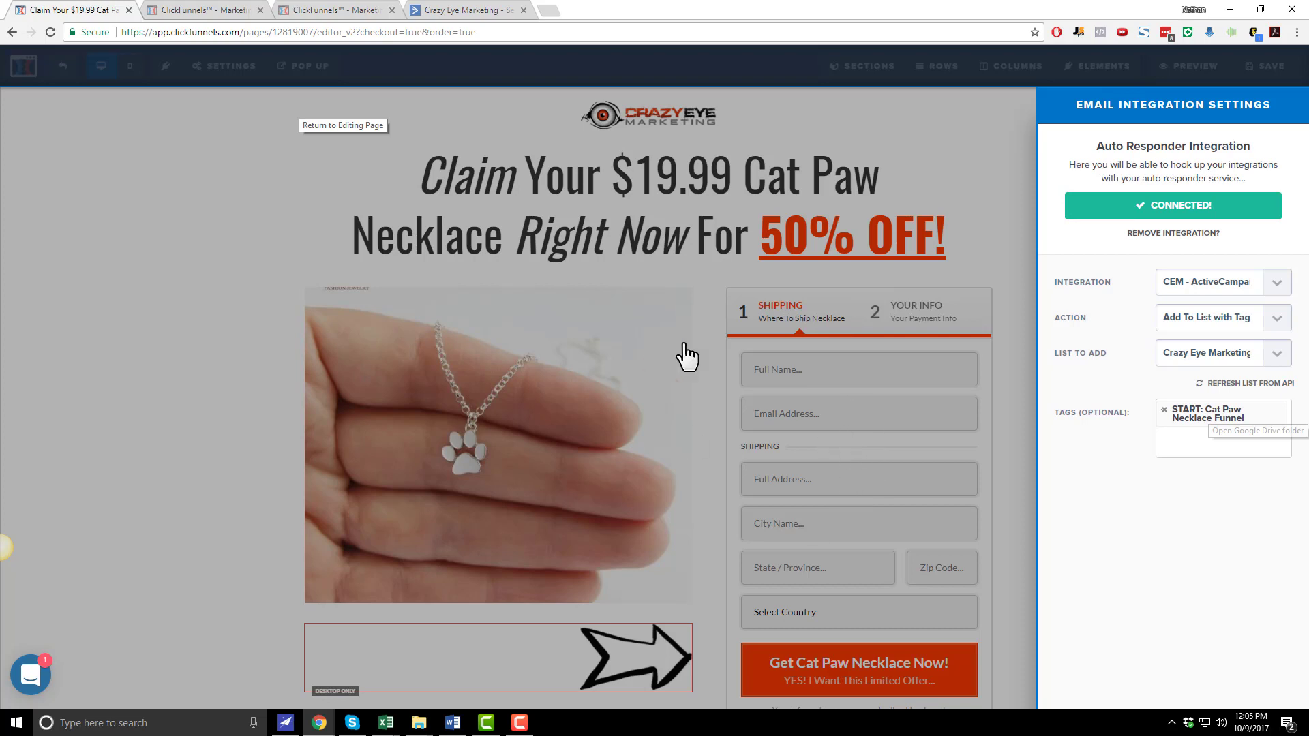
Close the integration panel and exit the editor to the Initial Offer step.
{"action": "left_click", "coordinate": [143, 271]}
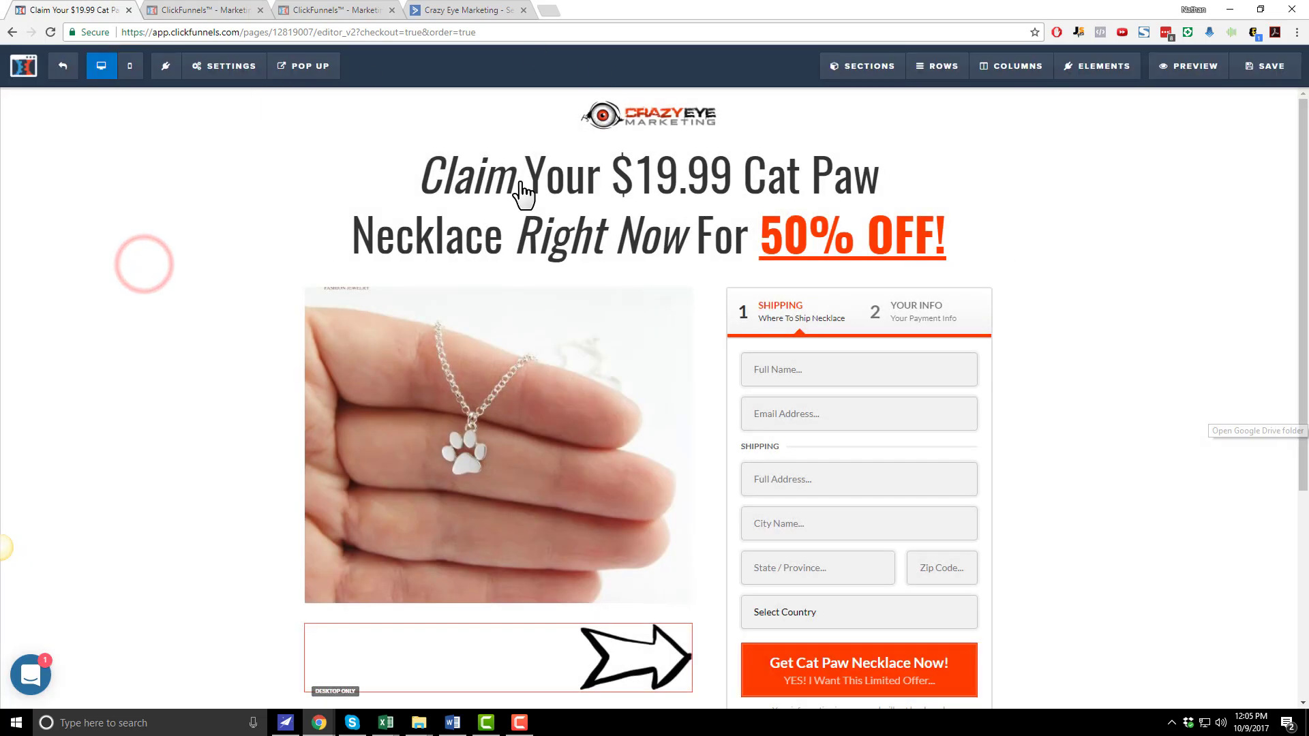
{"action": "left_click", "coordinate": [64, 65]}
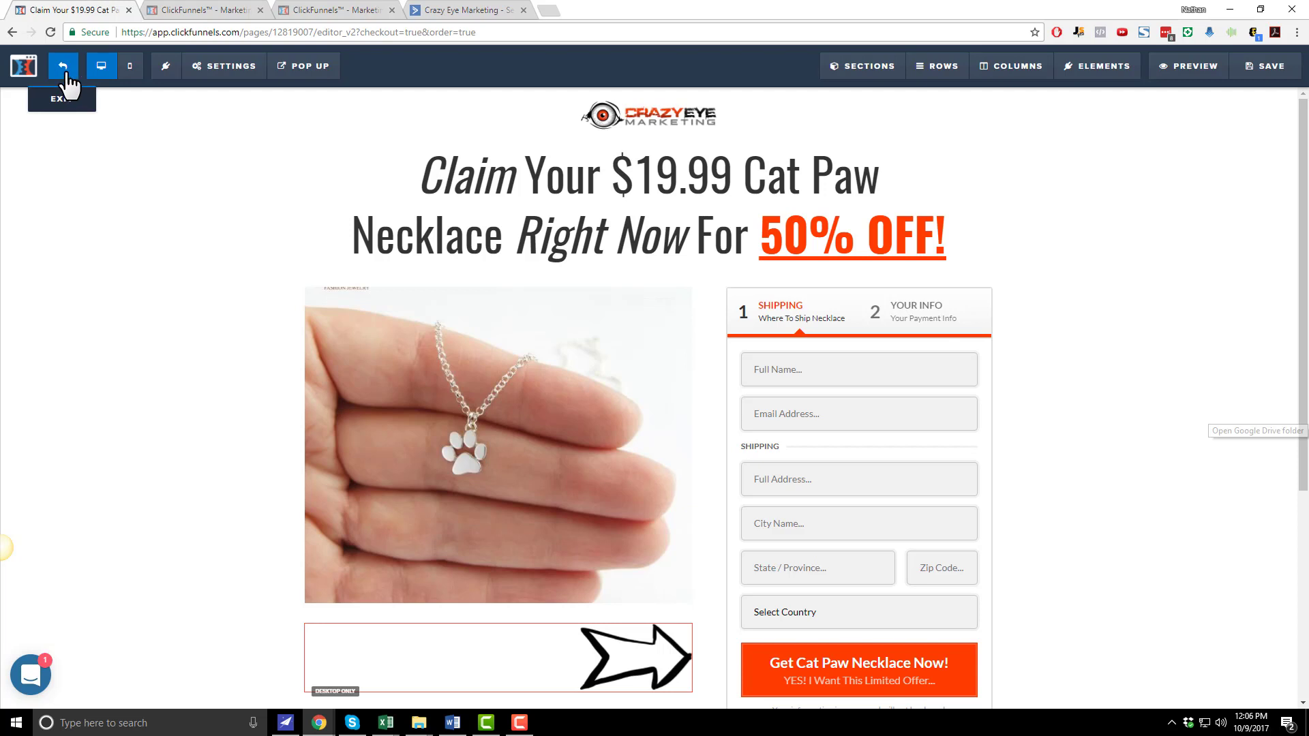
Give the 1 Cat Paw Necklace product ActiveCampaign integration with 'Add To List with Tag'.
{"action": "left_click", "coordinate": [939, 174]}
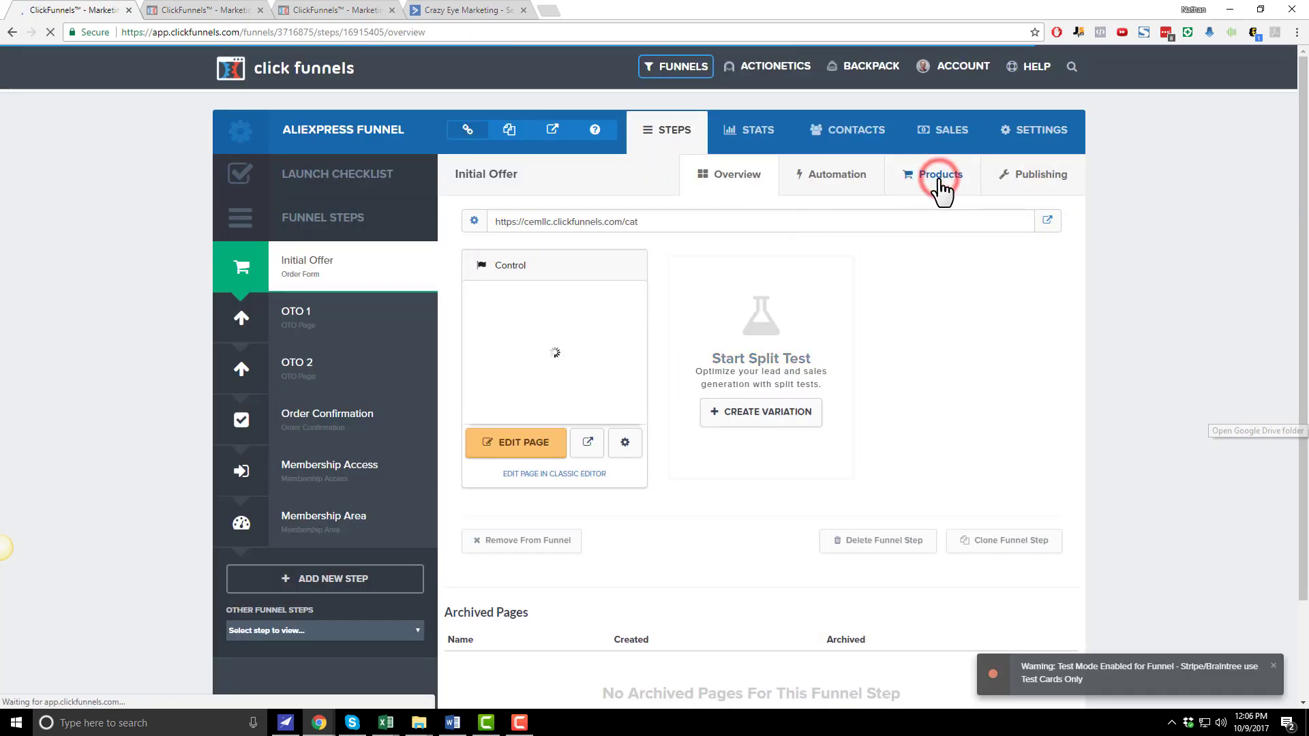
{"action": "left_click", "coordinate": [972, 276]}
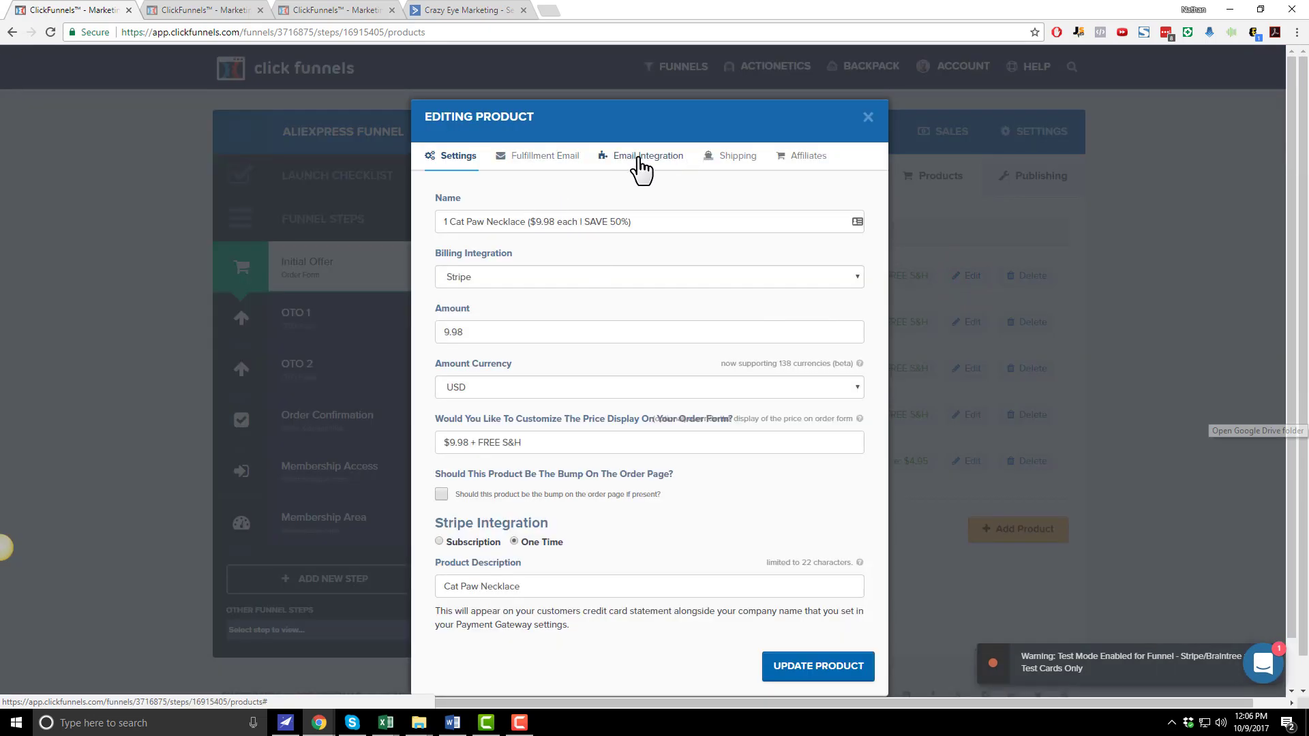
{"action": "left_click", "coordinate": [655, 167]}
{"action": "left_click", "coordinate": [575, 236]}
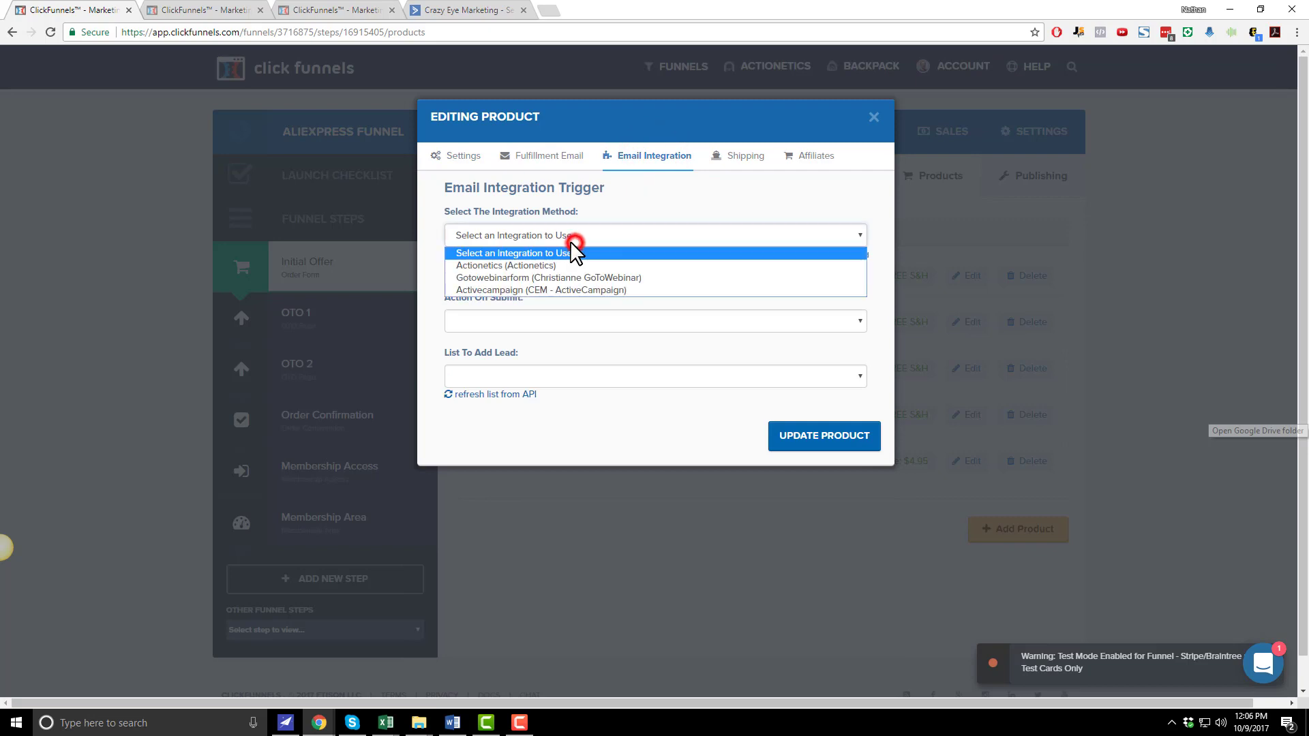
{"action": "left_click", "coordinate": [557, 290]}
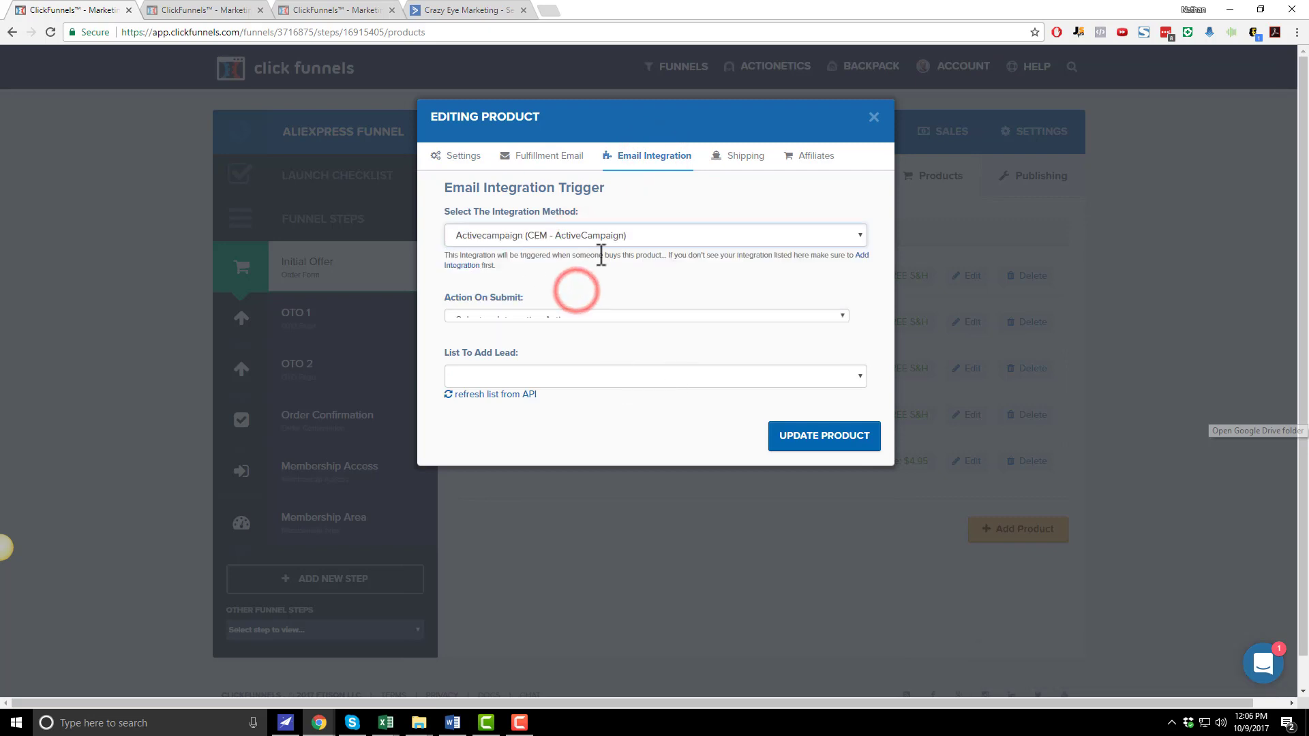
{"action": "left_click", "coordinate": [585, 321]}
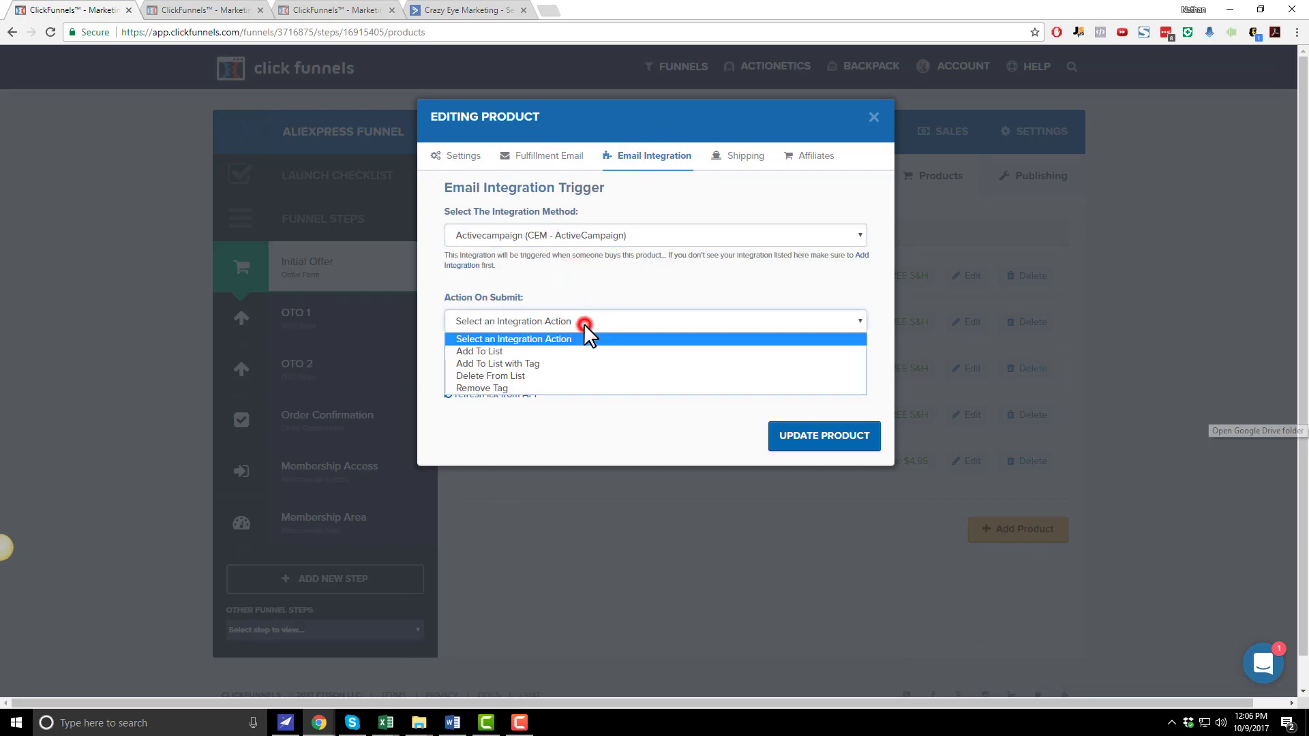
{"action": "left_click", "coordinate": [546, 366]}
Choose Crazy Eye Marketing and keep only the PURCHASE: 1 Cat Paw Necklace tag.
{"action": "left_click", "coordinate": [591, 378]}
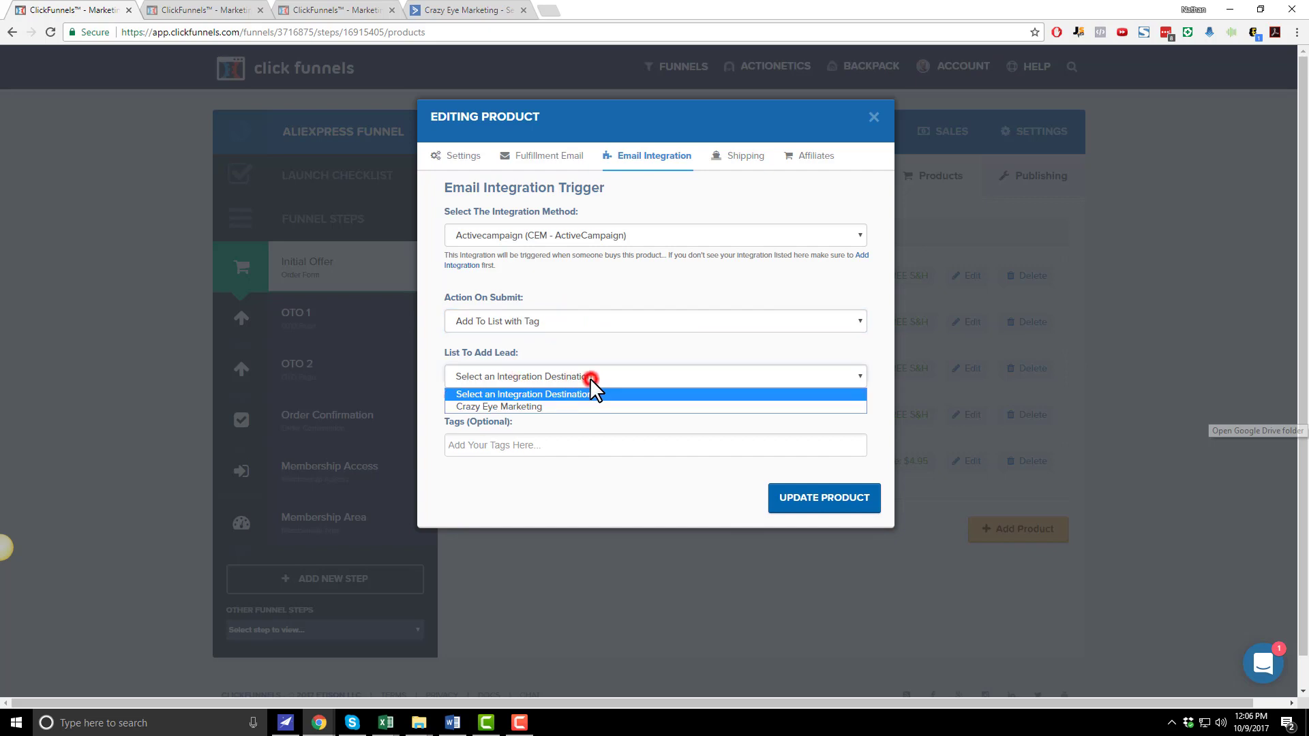
{"action": "left_click", "coordinate": [534, 408]}
{"action": "left_click", "coordinate": [573, 444]}
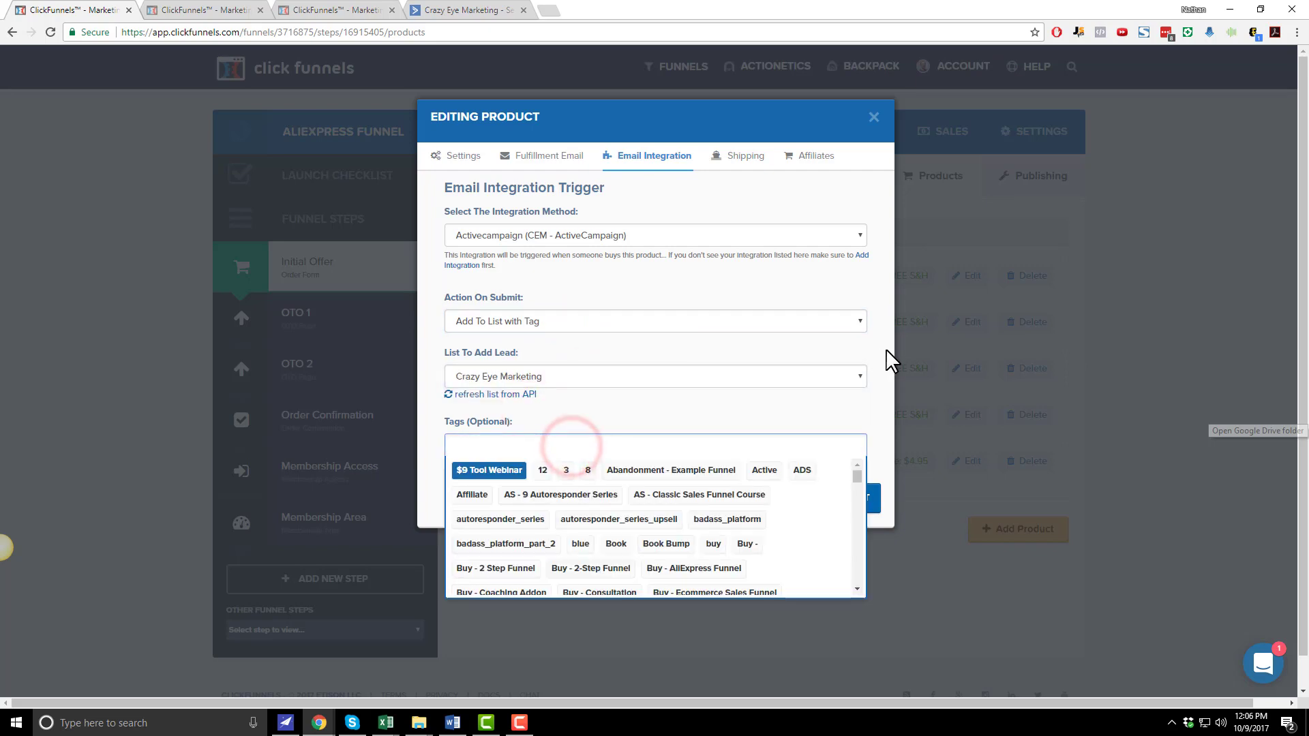
{"action": "type", "text": "PURCHASE: 1 Cat Paw Necklace"}
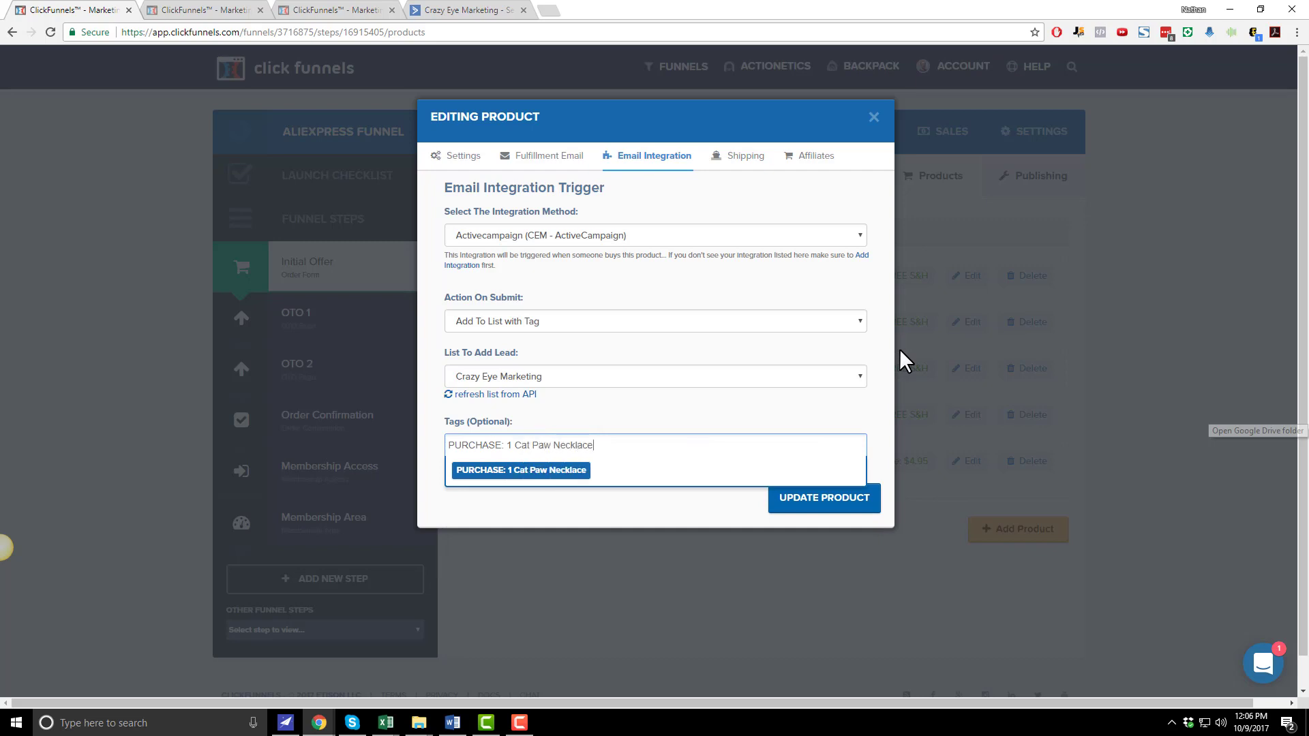
{"action": "key", "text": "Return"}
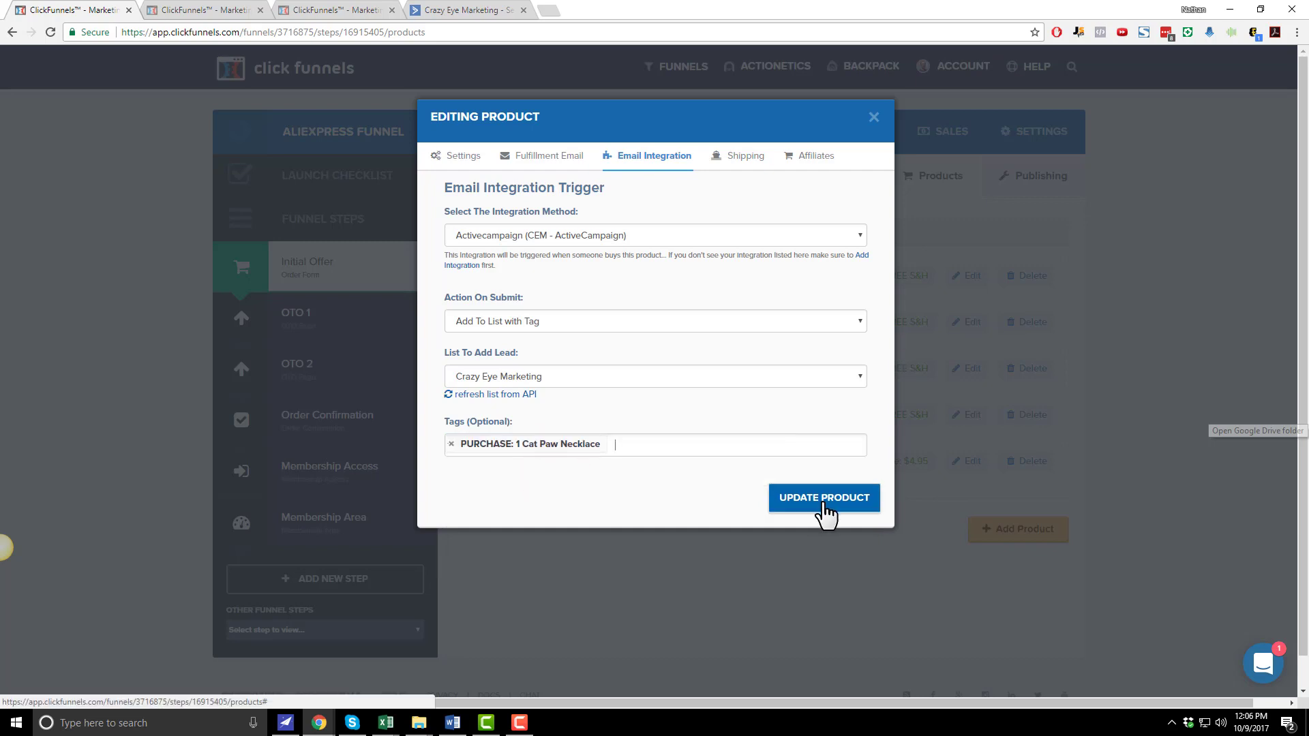
{"action": "type", "text": "P"}
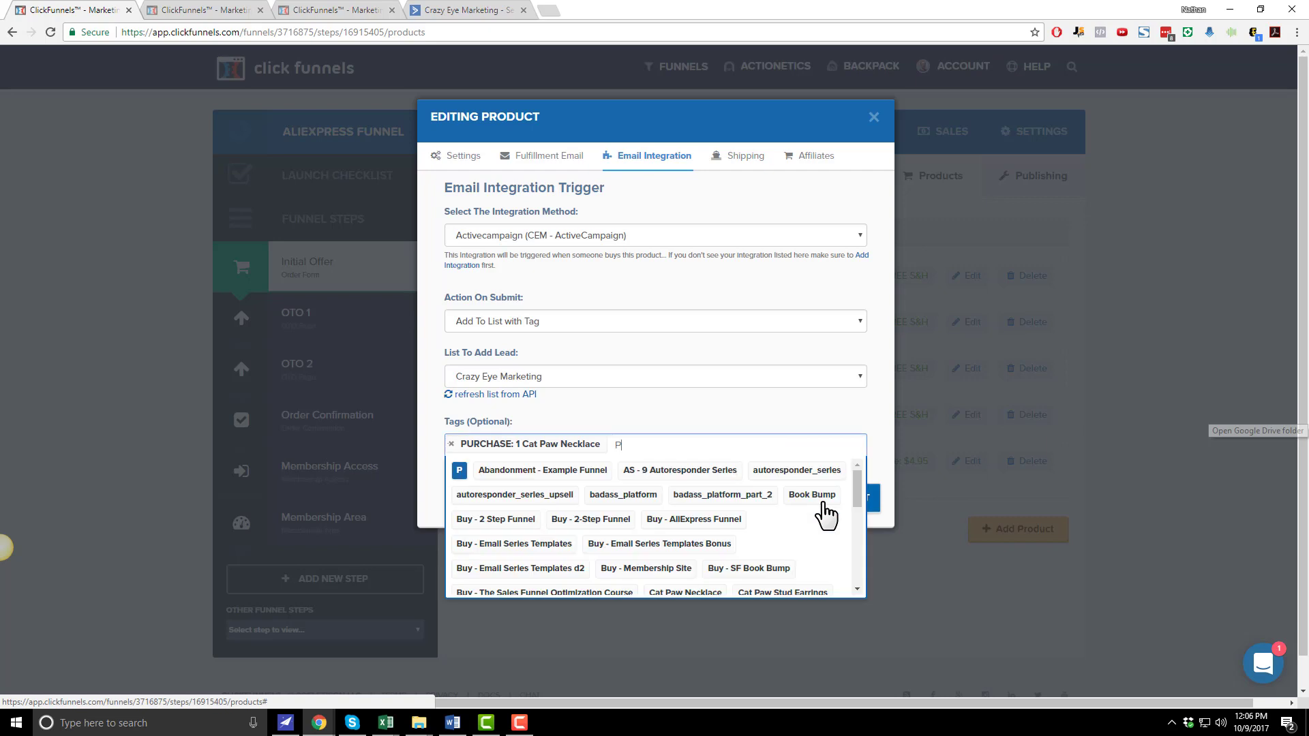
{"action": "type", "text": "urchase Made"}
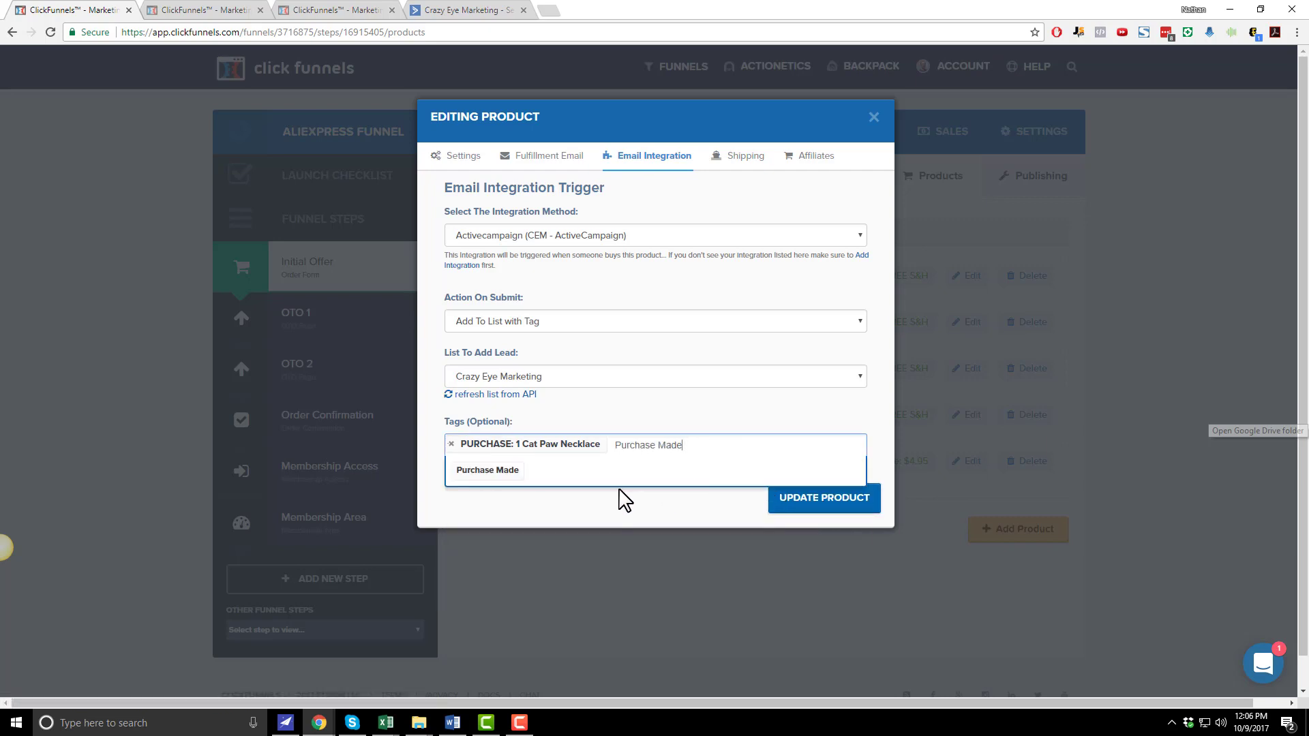
{"action": "left_click", "coordinate": [489, 469]}
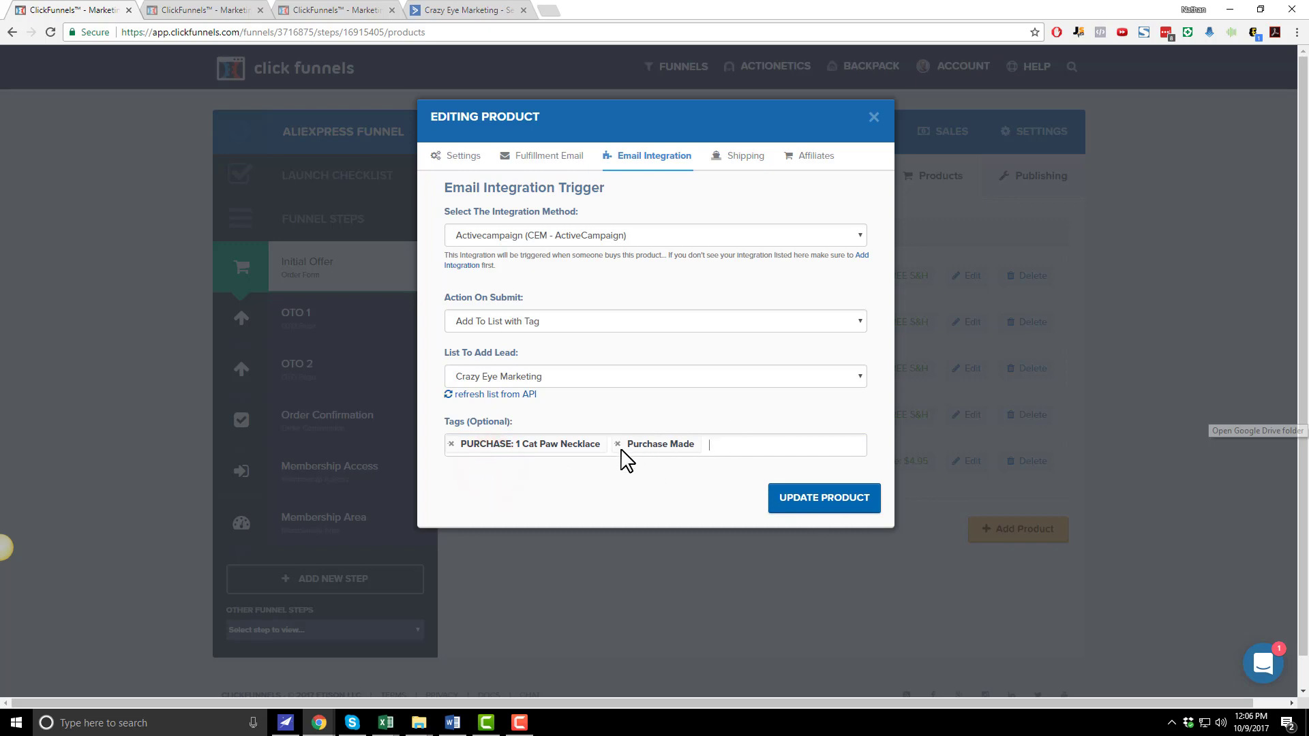
{"action": "left_click", "coordinate": [618, 446]}
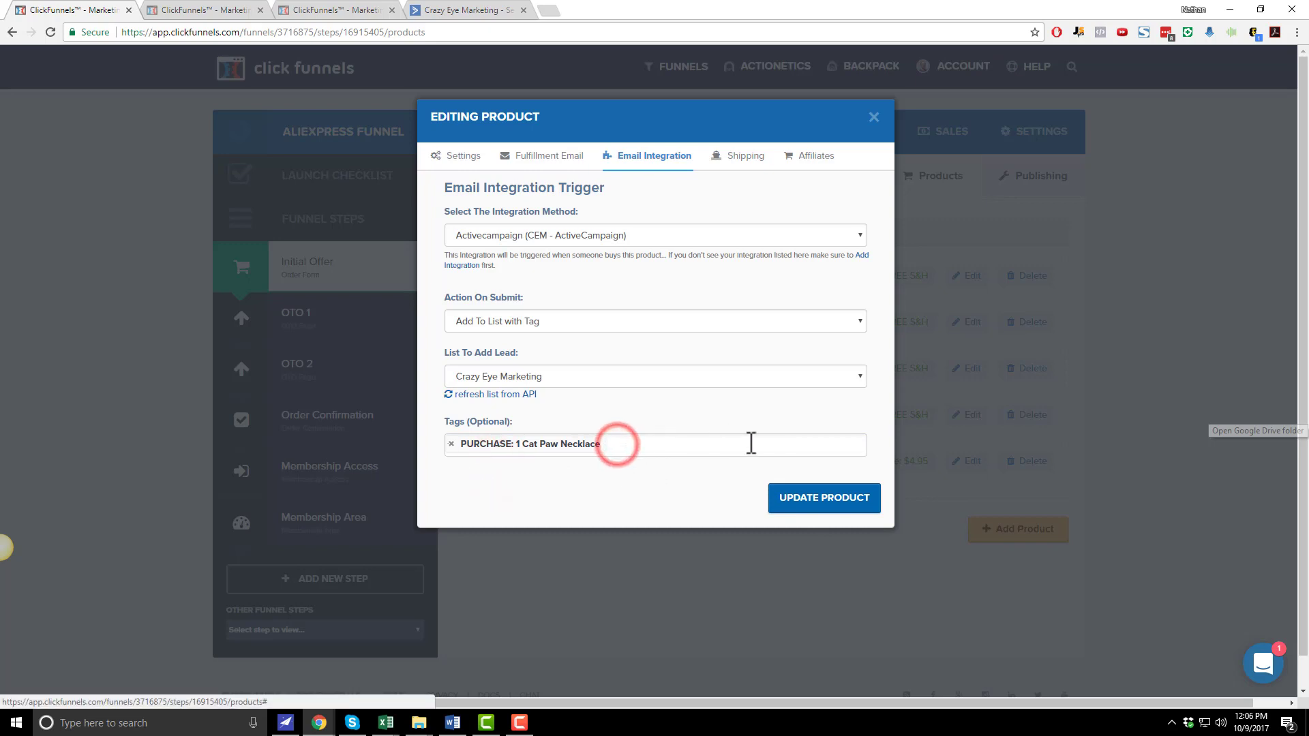
Update the first product, then set 2 Cat Paw Necklaces to ActiveCampaign 'Add To List with Tag'.
{"action": "left_click", "coordinate": [825, 498]}
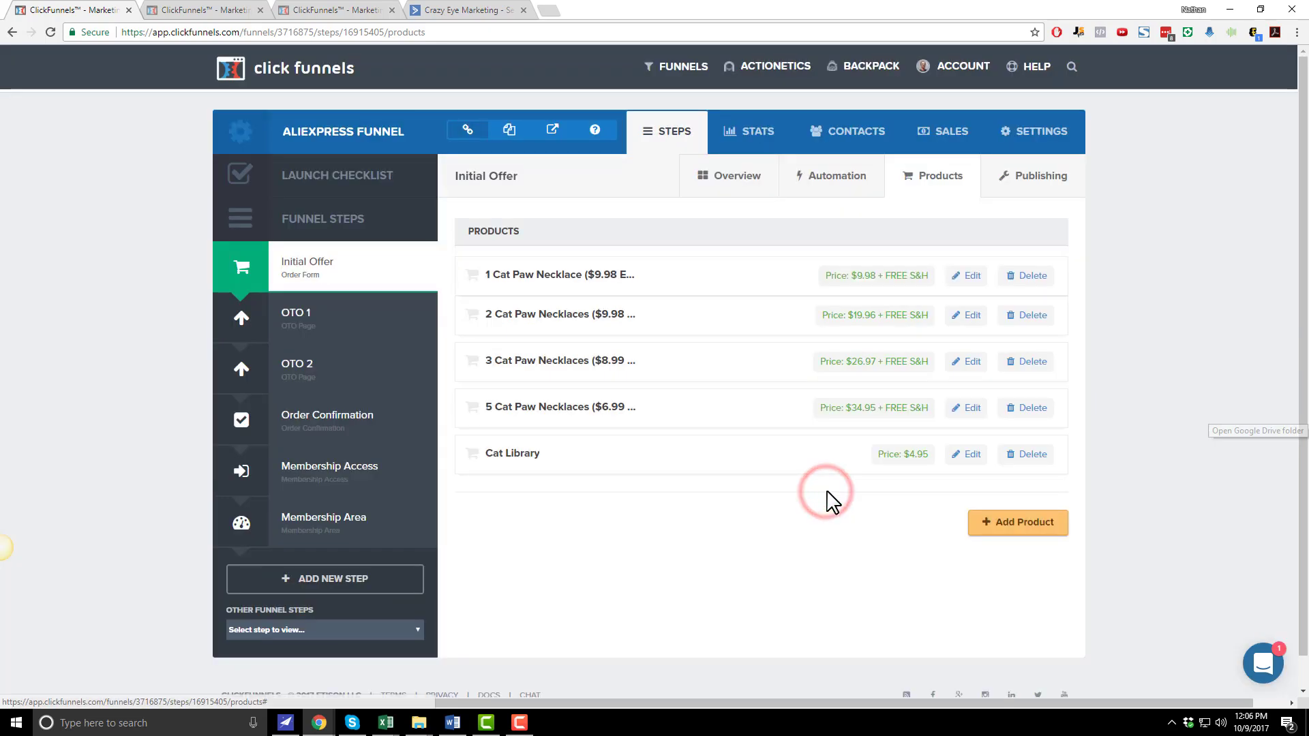
{"action": "left_click", "coordinate": [973, 324]}
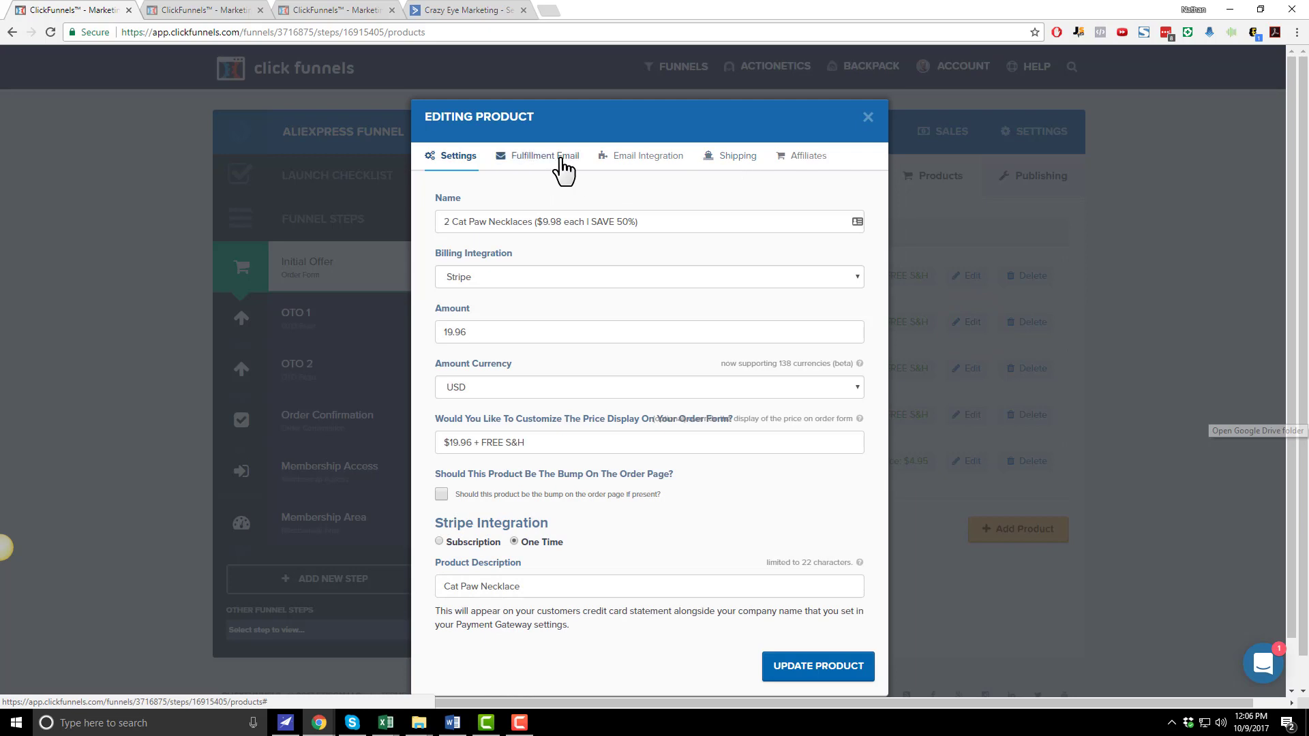
{"action": "left_click", "coordinate": [646, 156]}
{"action": "left_click", "coordinate": [704, 237]}
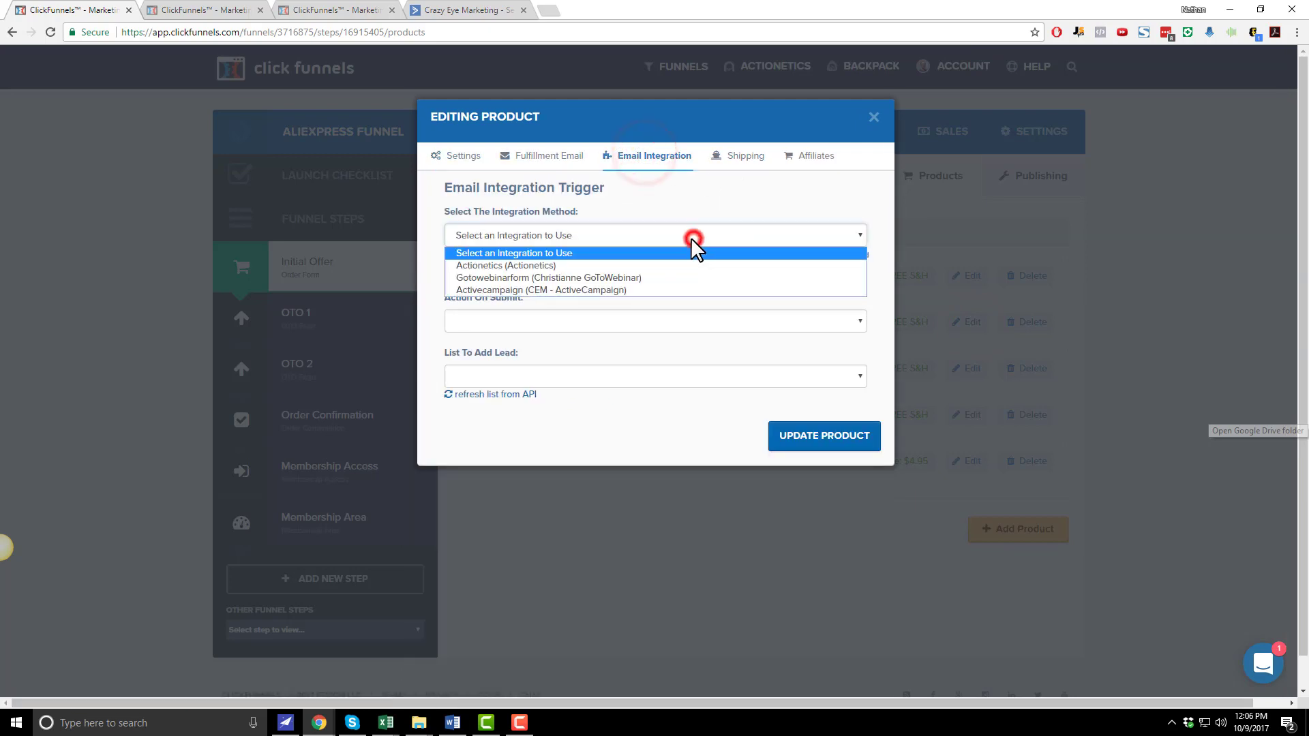
{"action": "left_click", "coordinate": [618, 291]}
{"action": "left_click", "coordinate": [605, 321]}
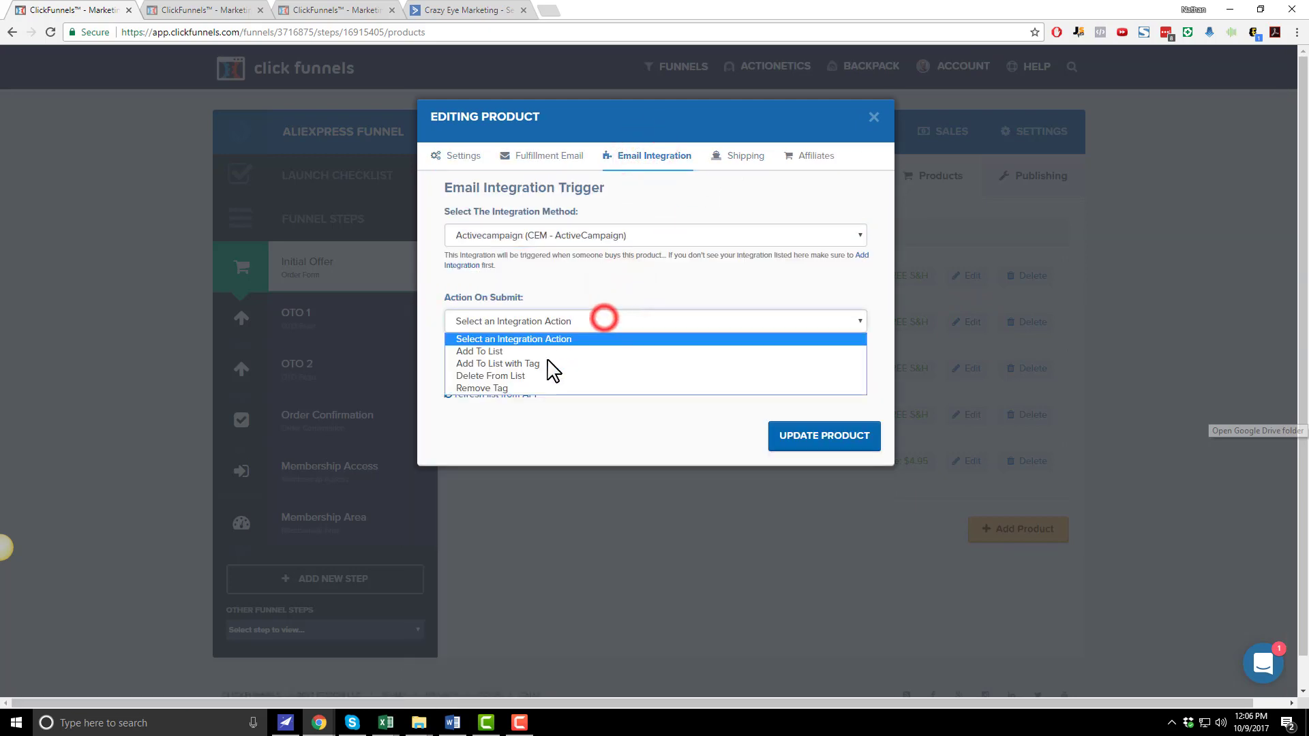
{"action": "left_click", "coordinate": [553, 372]}
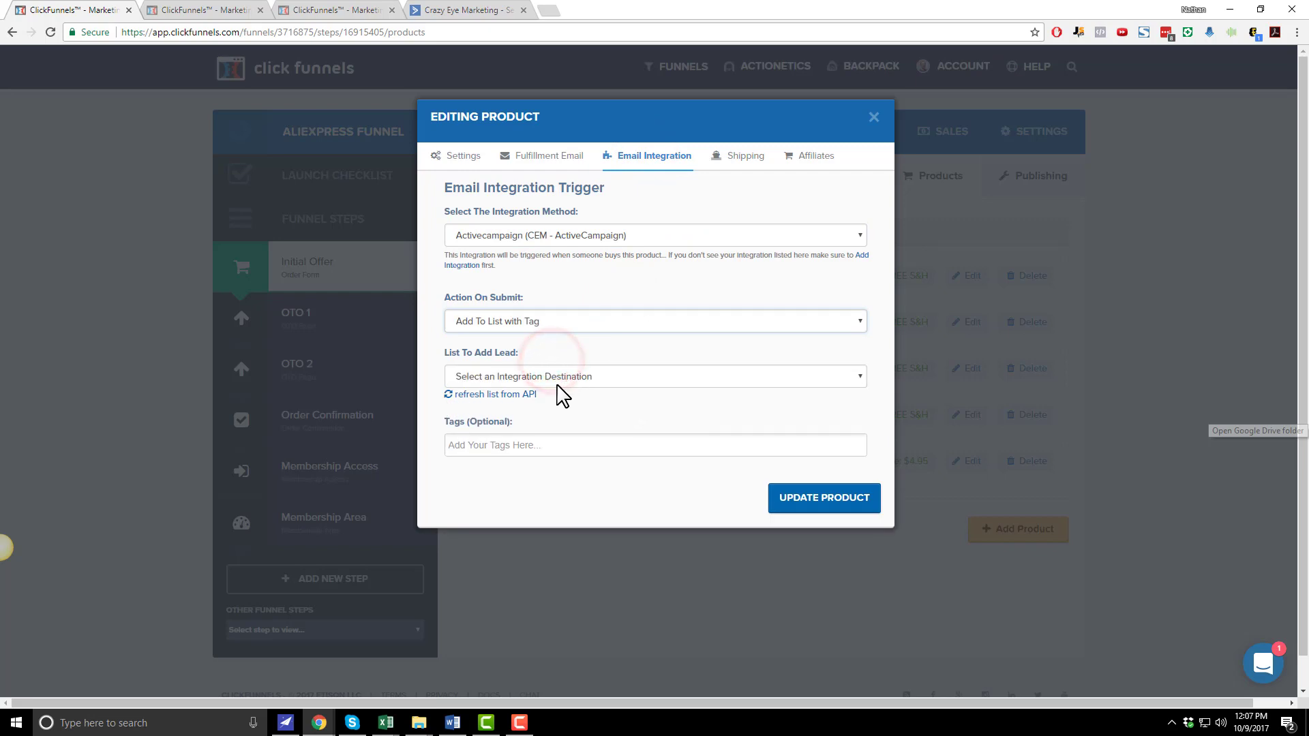
Choose Crazy Eye Marketing, tag PURCHASE: 2 Cat Paw Necklaces, and update the product.
{"action": "left_click", "coordinate": [557, 377]}
{"action": "left_click", "coordinate": [565, 408]}
{"action": "left_click", "coordinate": [584, 451]}
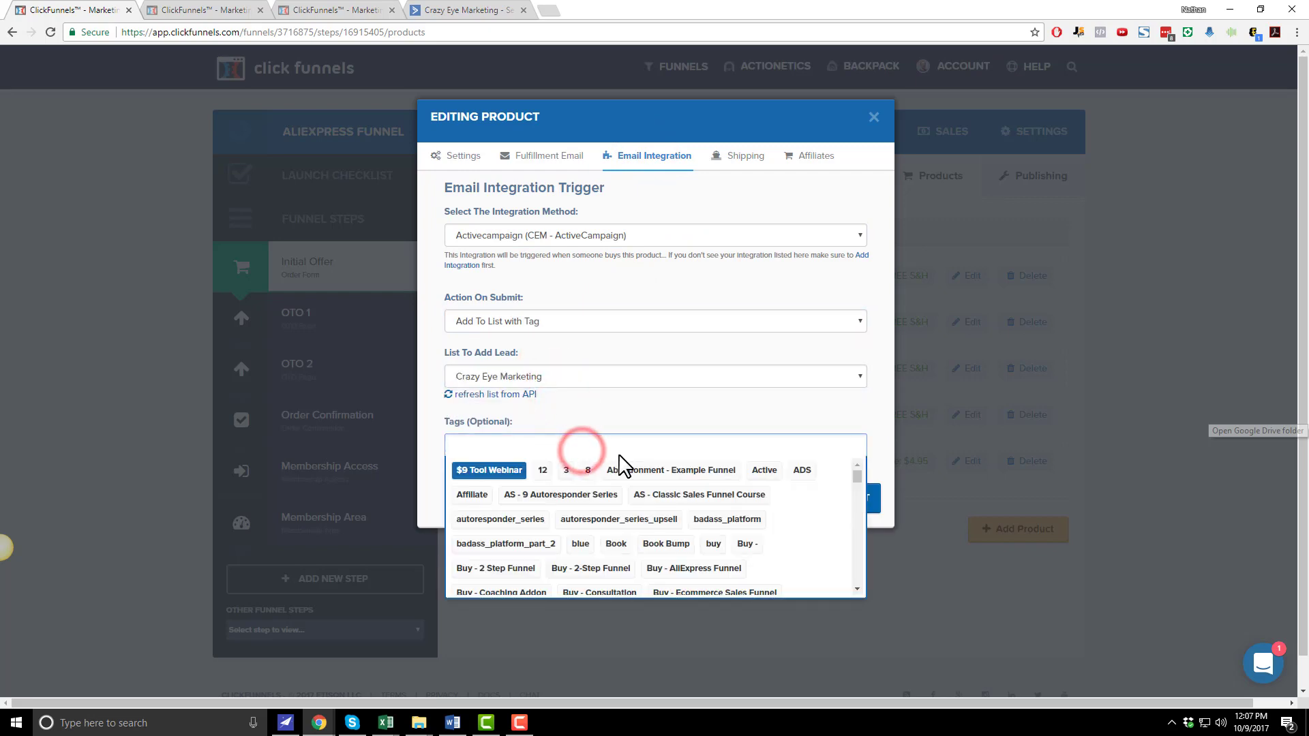
{"action": "type", "text": "PURCHASE: 2 Cat Paw"}
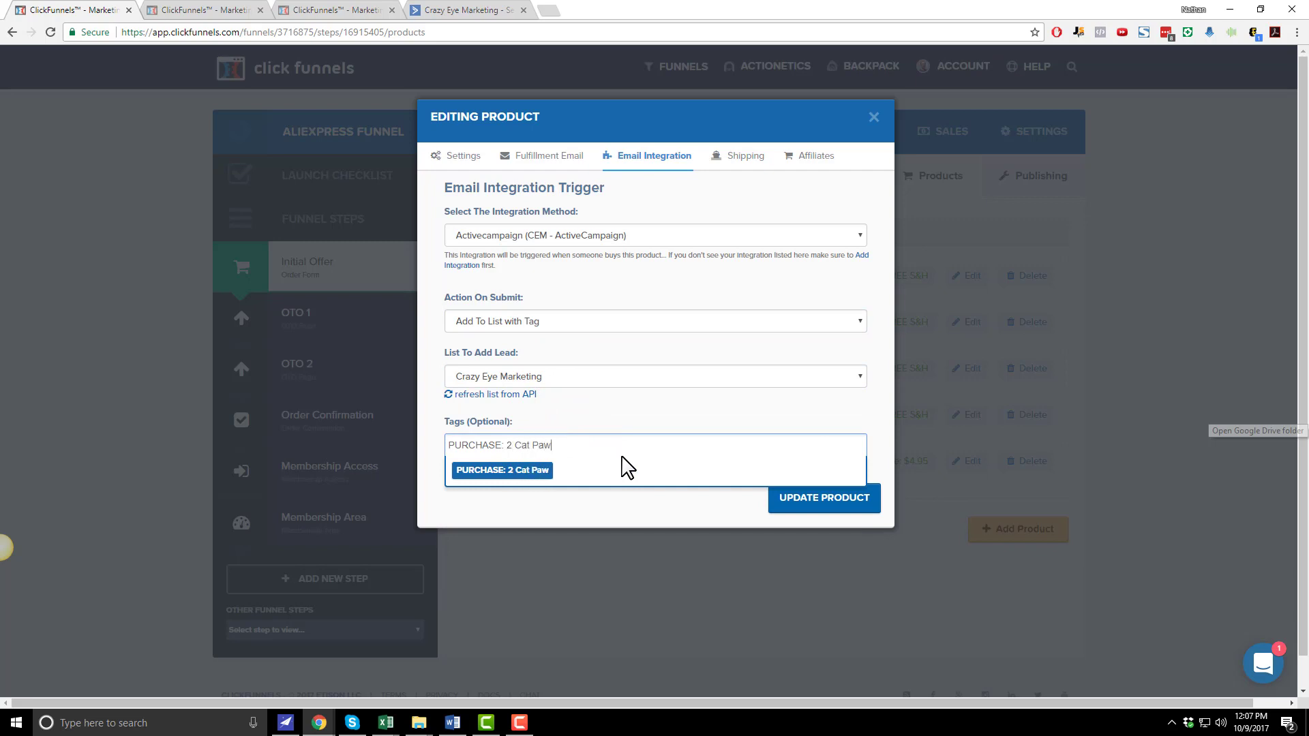
{"action": "type", "text": " Necklaces"}
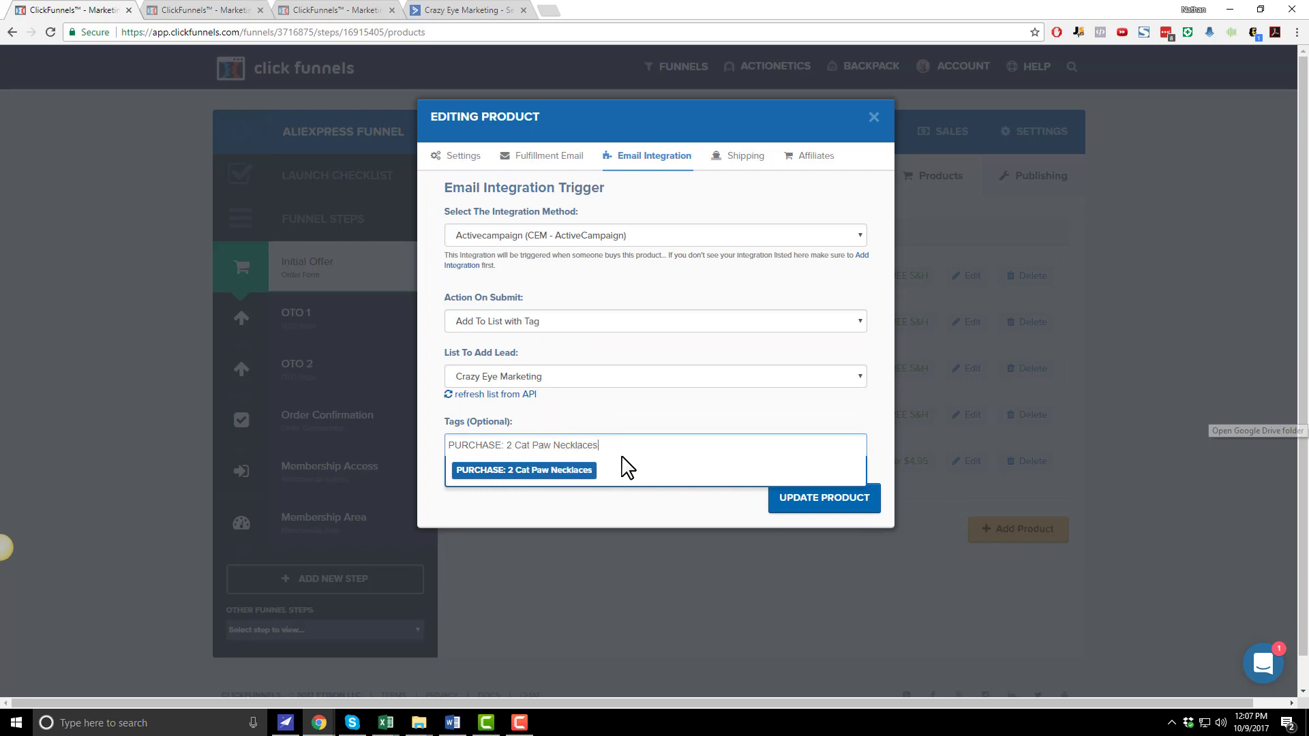
{"action": "left_click", "coordinate": [566, 471]}
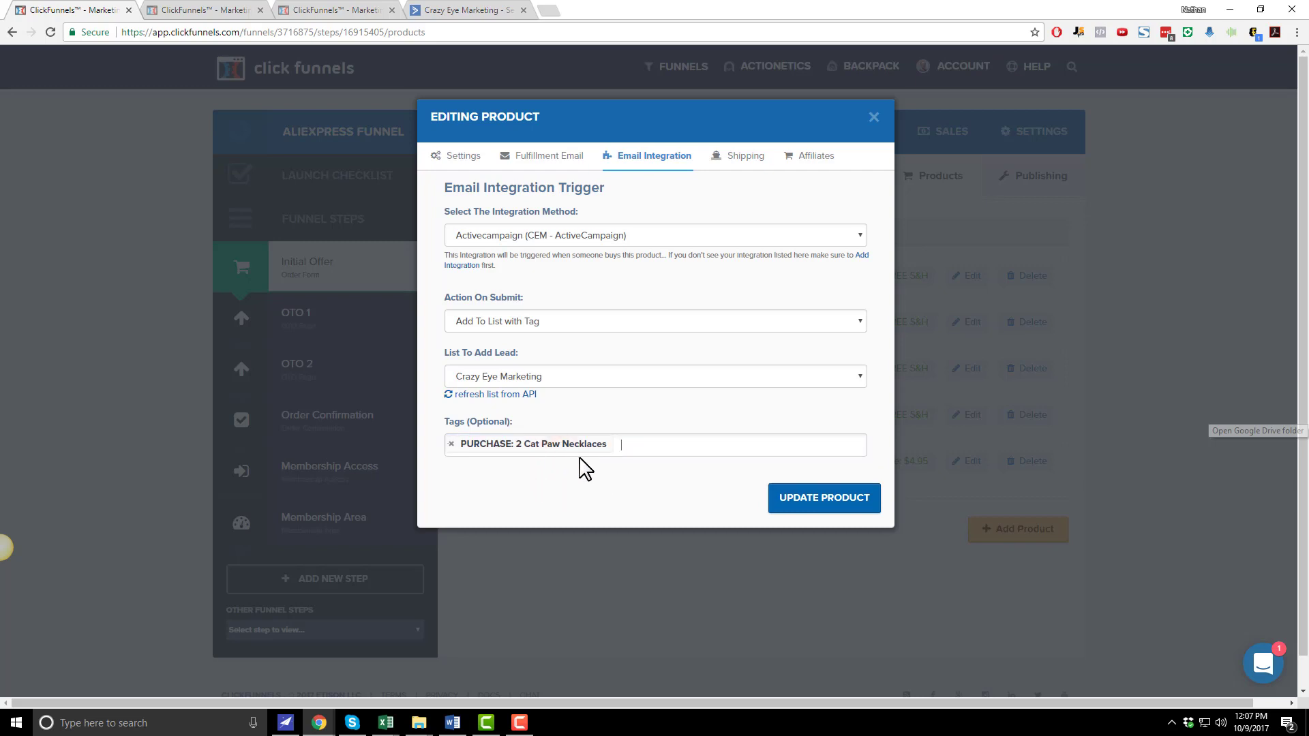
{"action": "left_click", "coordinate": [802, 499]}
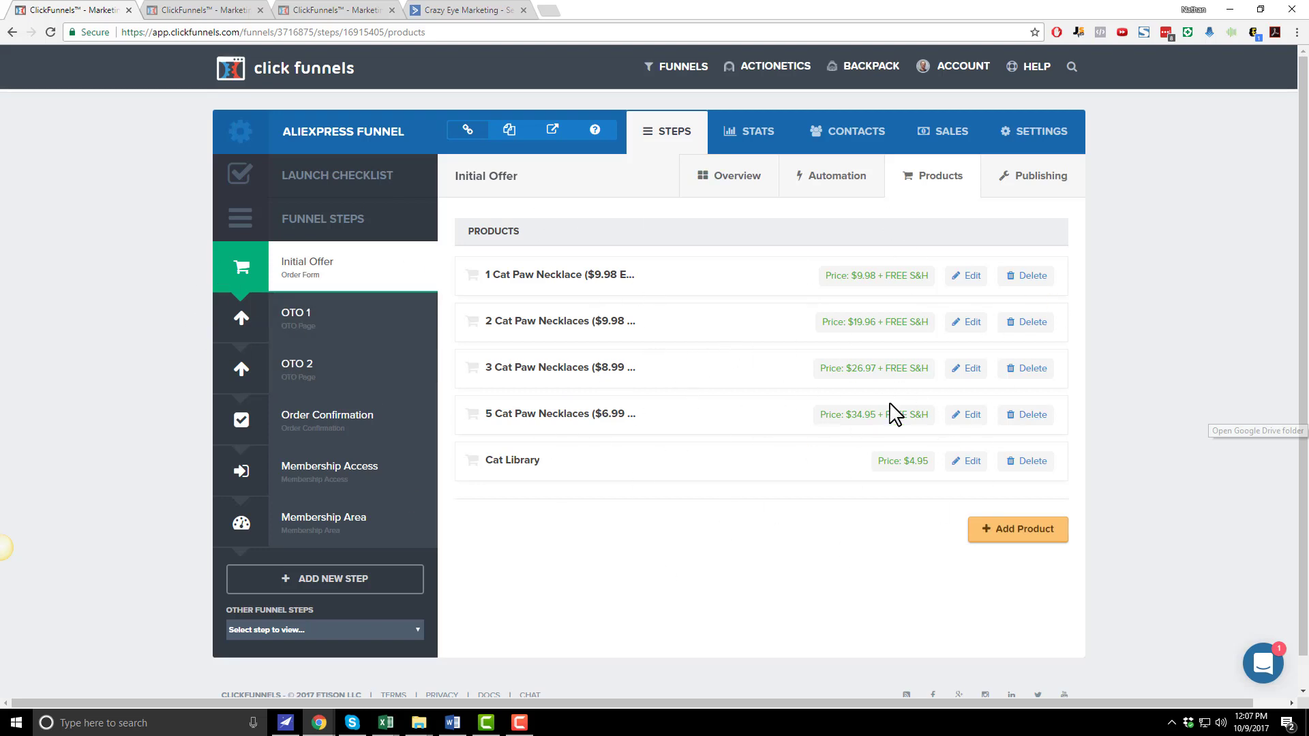
Open the first earrings product in the OTO 1 step's products for editing.
{"action": "left_click", "coordinate": [318, 326]}
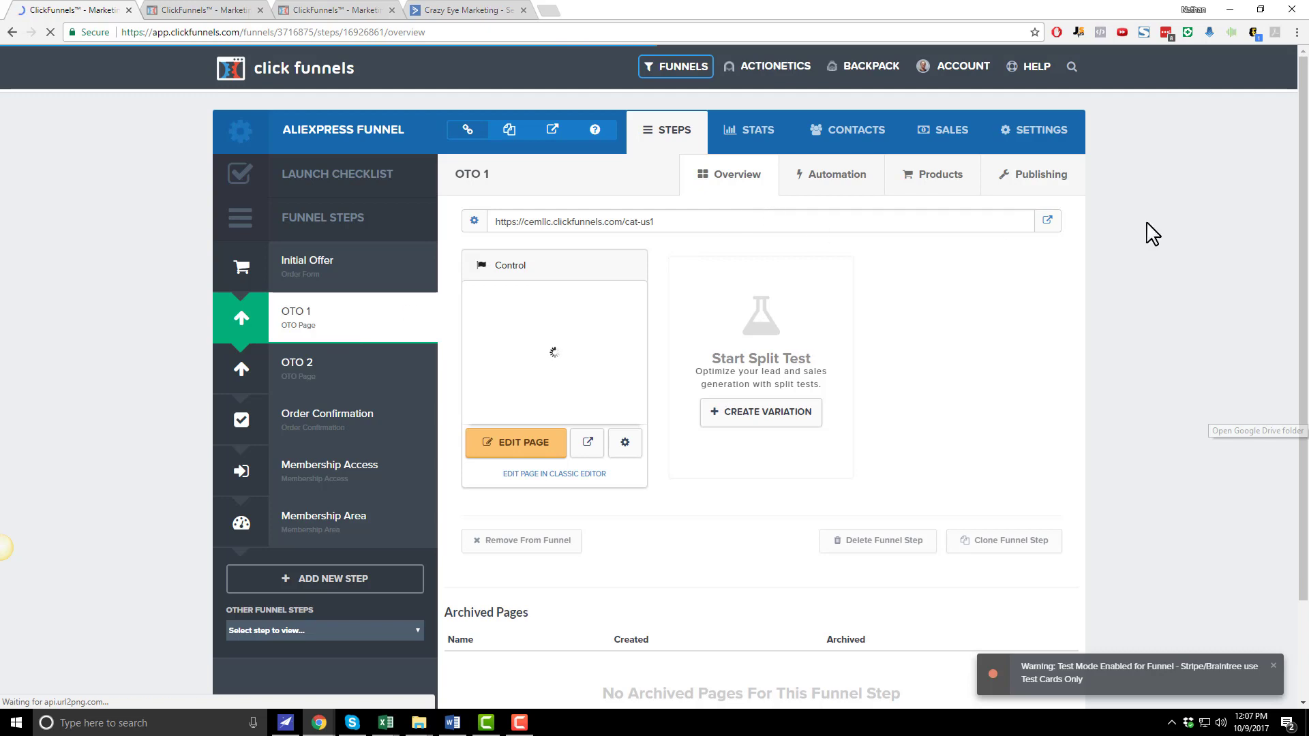
{"action": "left_click", "coordinate": [933, 178]}
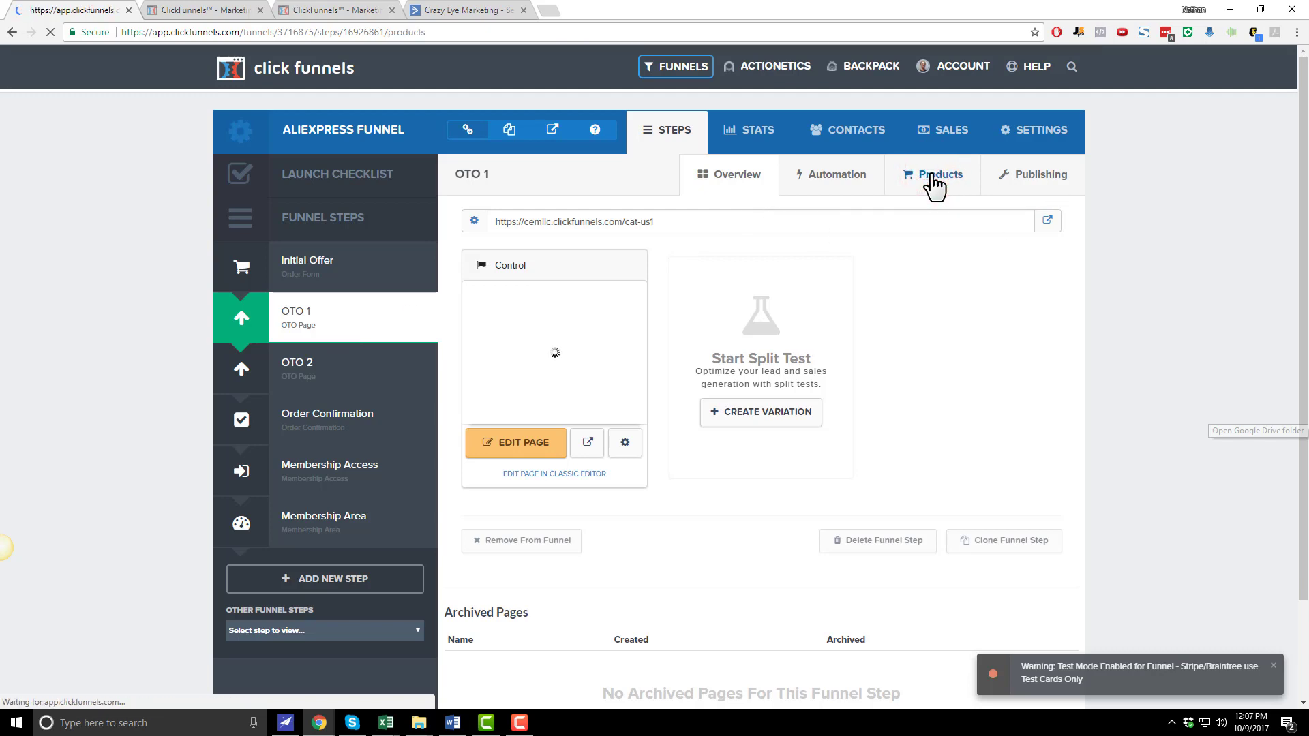
{"action": "left_click", "coordinate": [972, 276]}
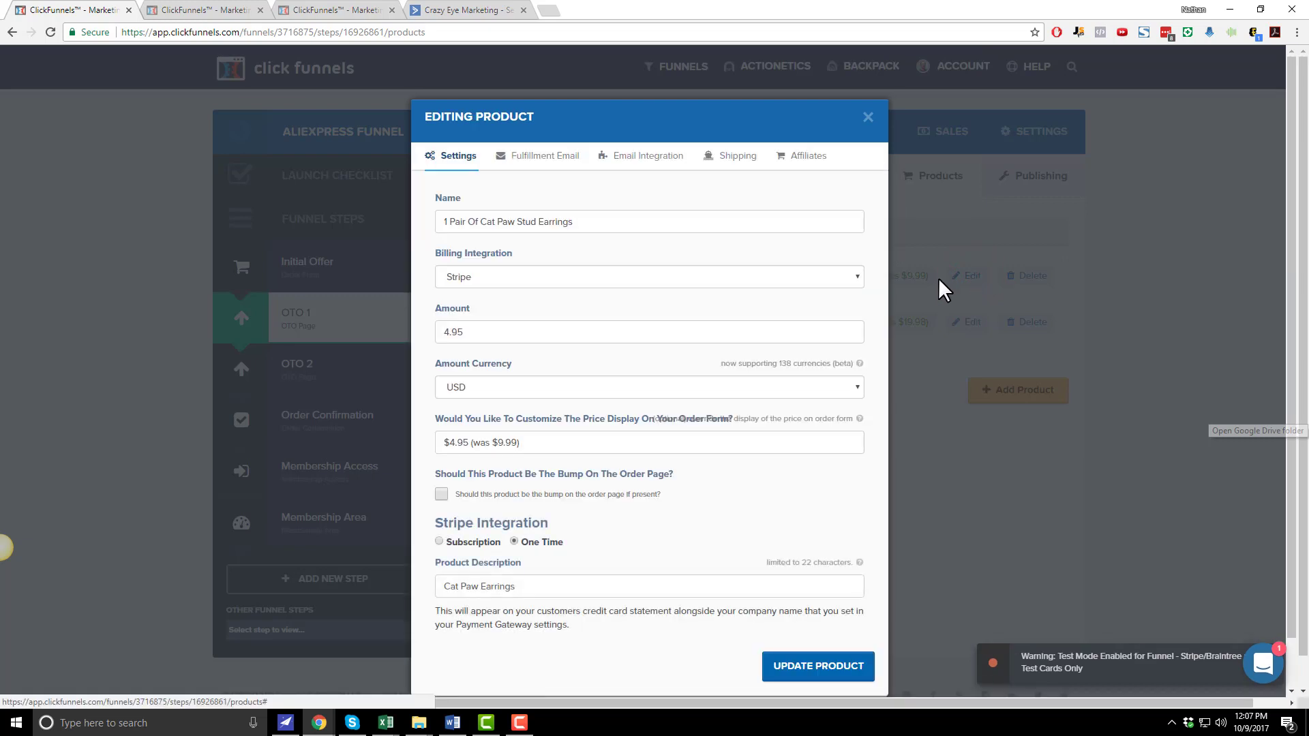
Set the product's email integration to ActiveCampaign, adding buyers to the Crazy Eye Marketing list with tags.
{"action": "left_click", "coordinate": [655, 156]}
{"action": "left_click", "coordinate": [757, 234]}
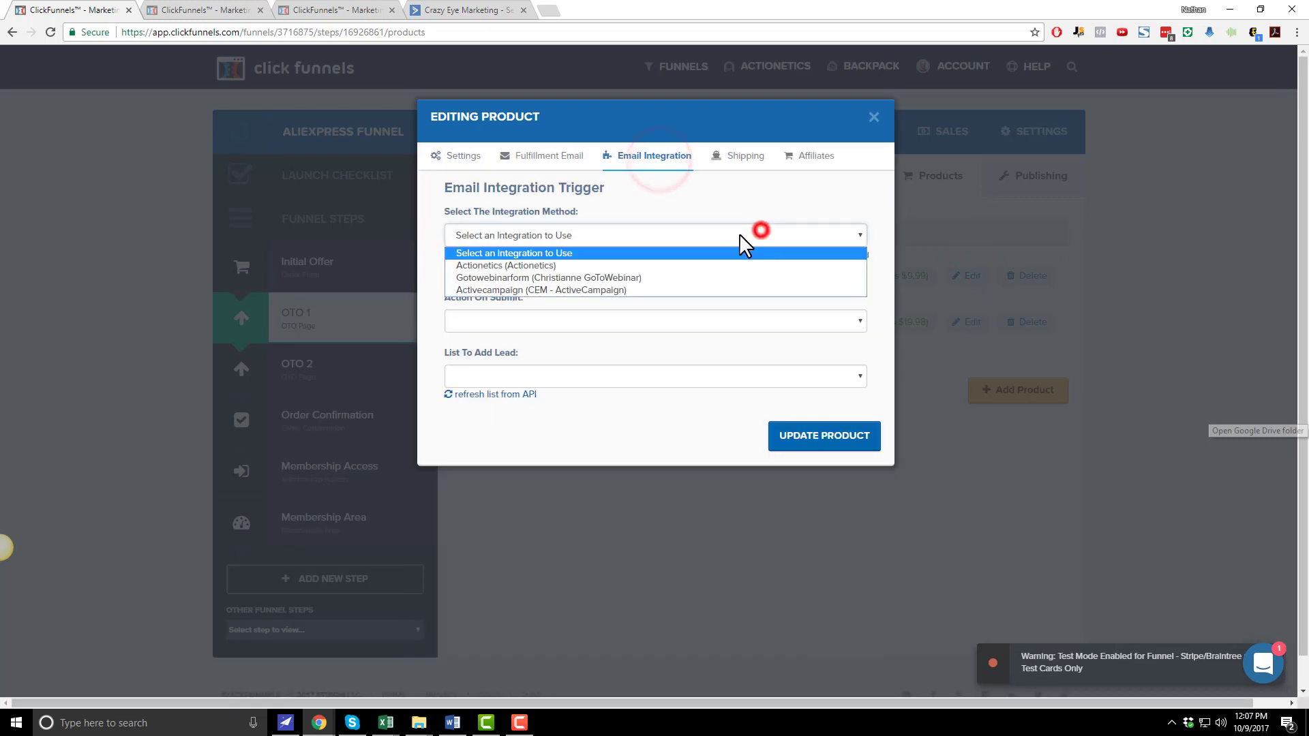
{"action": "left_click", "coordinate": [612, 291]}
{"action": "left_click", "coordinate": [614, 318]}
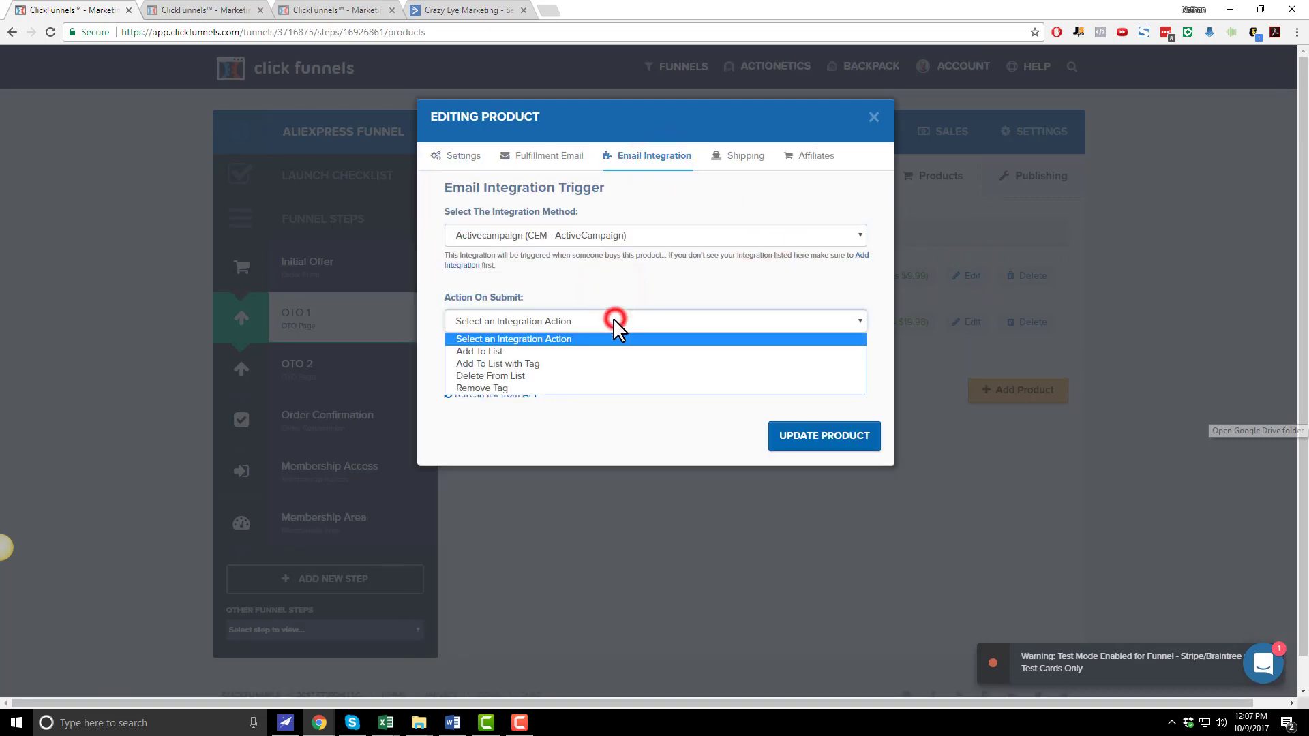
{"action": "left_click", "coordinate": [595, 365]}
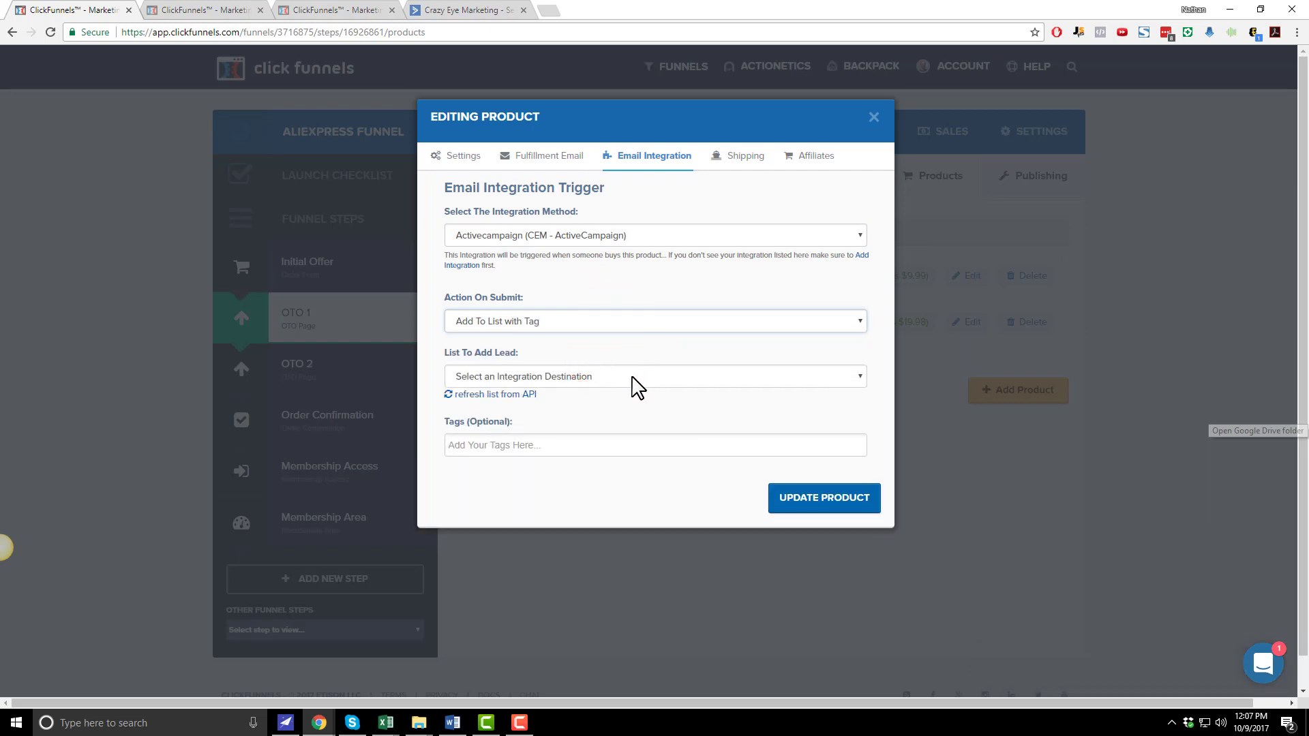
{"action": "left_click", "coordinate": [630, 374]}
{"action": "left_click", "coordinate": [620, 404]}
{"action": "left_click", "coordinate": [655, 445]}
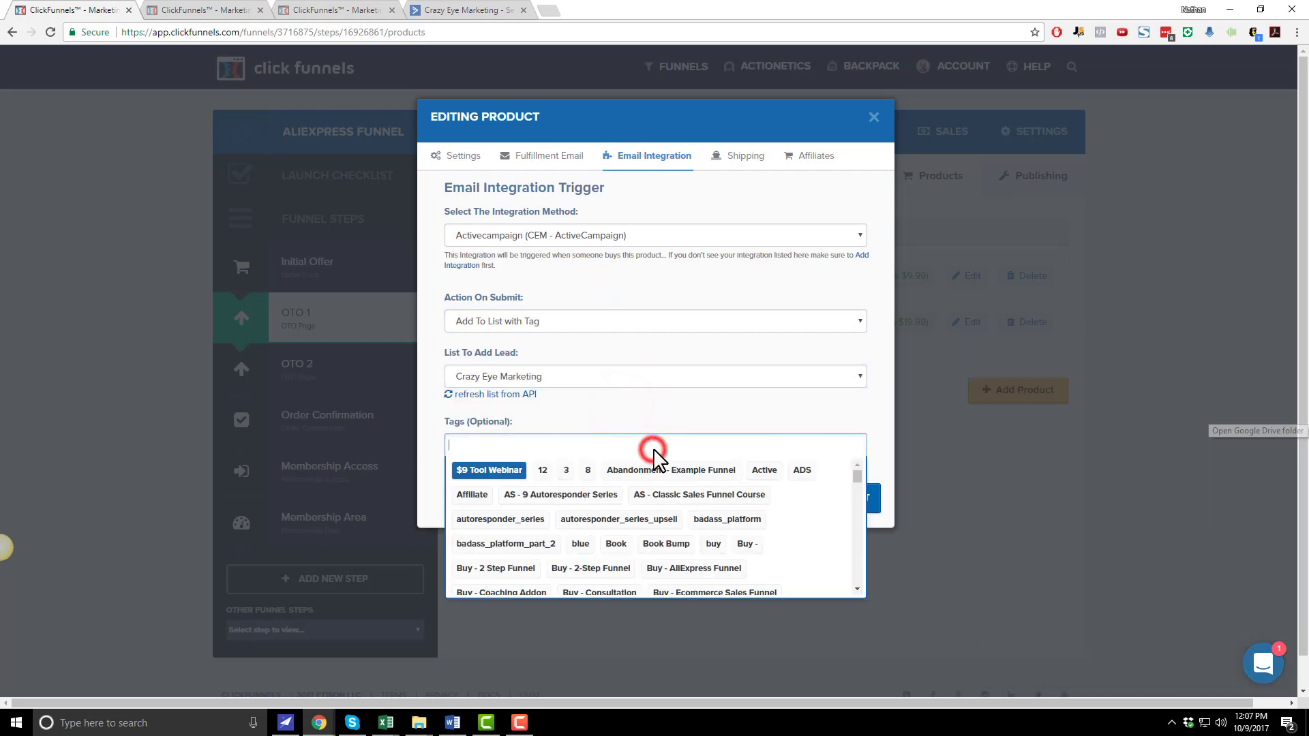